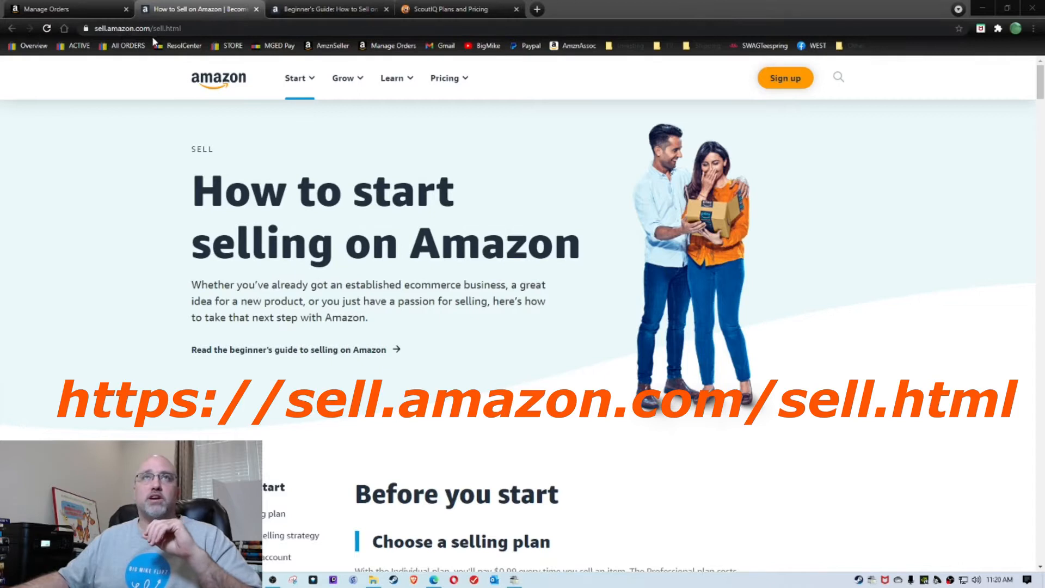
Review the selling plan, selling strategy and seller account requirements on the How to start selling on Amazon page.
{"action": "left_click", "coordinate": [202, 30]}
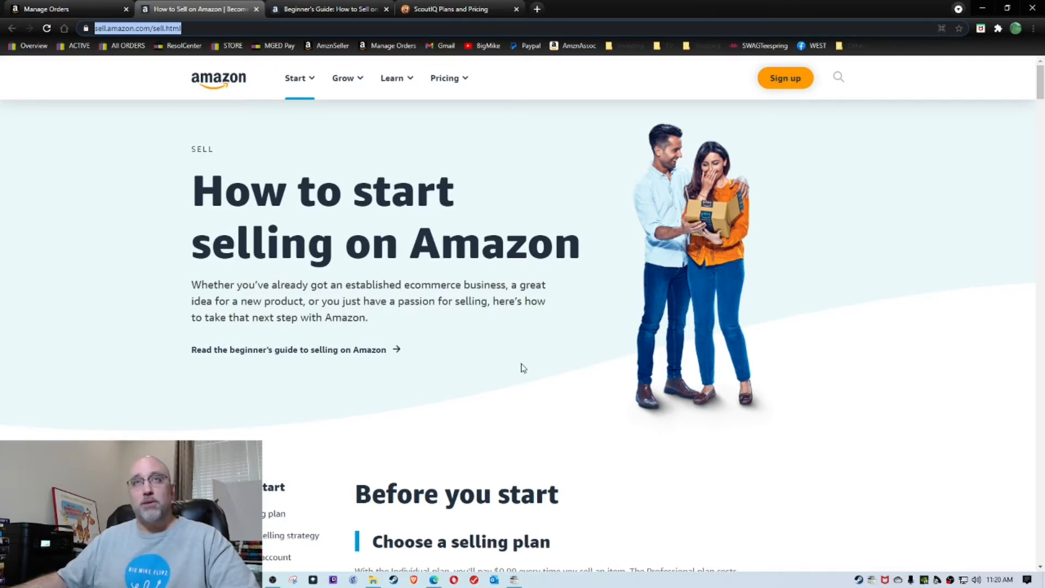
{"action": "scroll", "coordinate": [469, 357], "scroll_direction": "down", "scroll_amount": 5}
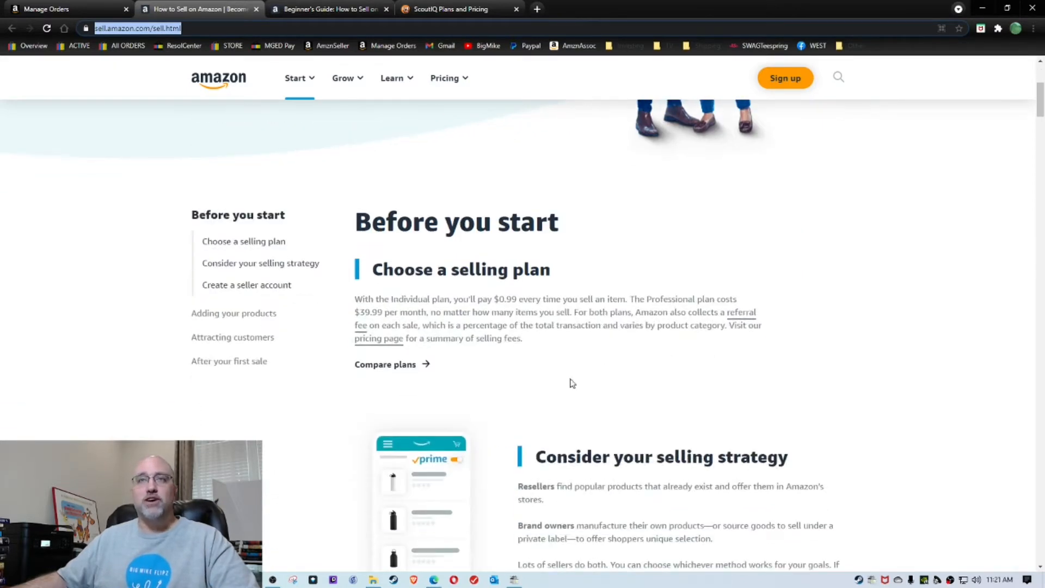
{"action": "scroll", "coordinate": [553, 367], "scroll_direction": "down", "scroll_amount": 3}
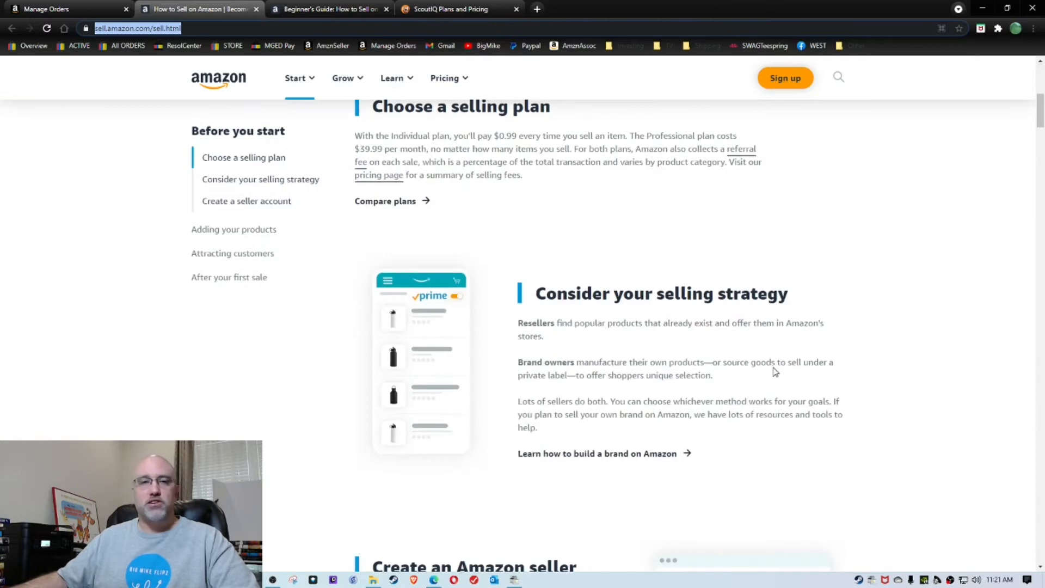
{"action": "scroll", "coordinate": [631, 381], "scroll_direction": "down", "scroll_amount": 3}
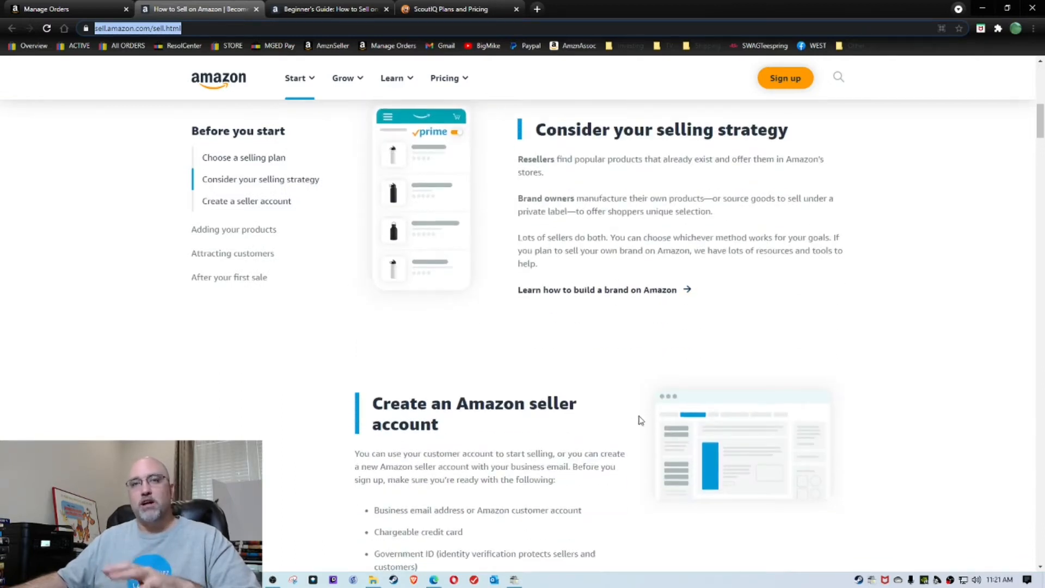
{"action": "scroll", "coordinate": [635, 422], "scroll_direction": "down", "scroll_amount": 3}
{"action": "scroll", "coordinate": [638, 433], "scroll_direction": "down", "scroll_amount": 3}
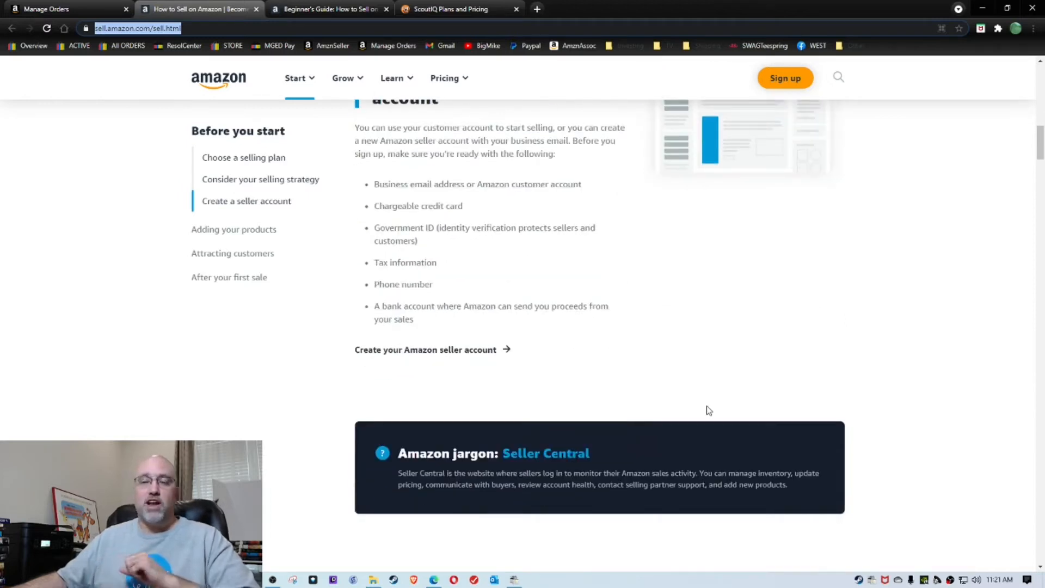
{"action": "scroll", "coordinate": [670, 425], "scroll_direction": "up", "scroll_amount": 5}
{"action": "scroll", "coordinate": [598, 432], "scroll_direction": "down", "scroll_amount": 4}
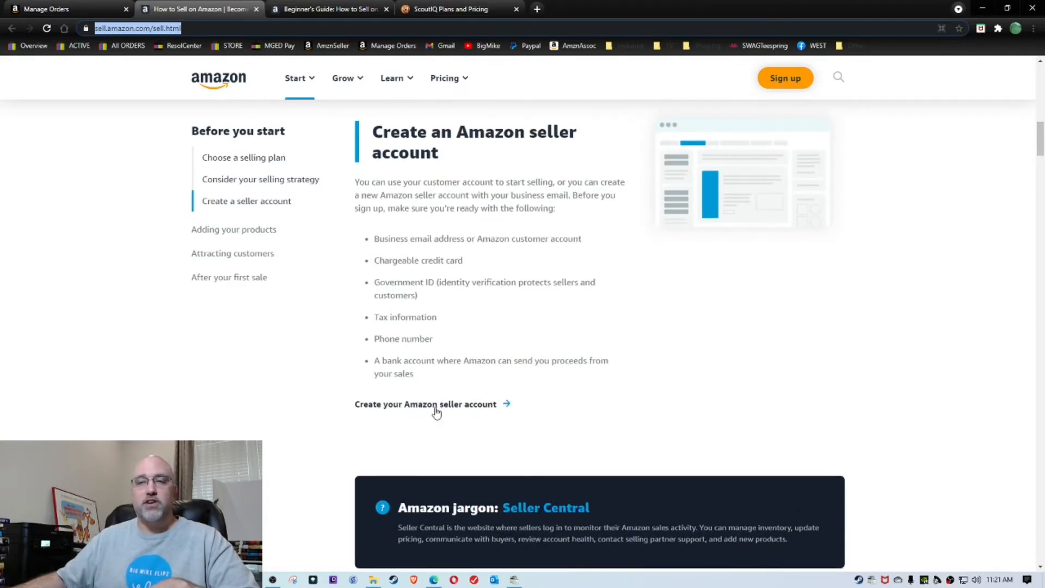
{"action": "scroll", "coordinate": [644, 346], "scroll_direction": "up", "scroll_amount": 15}
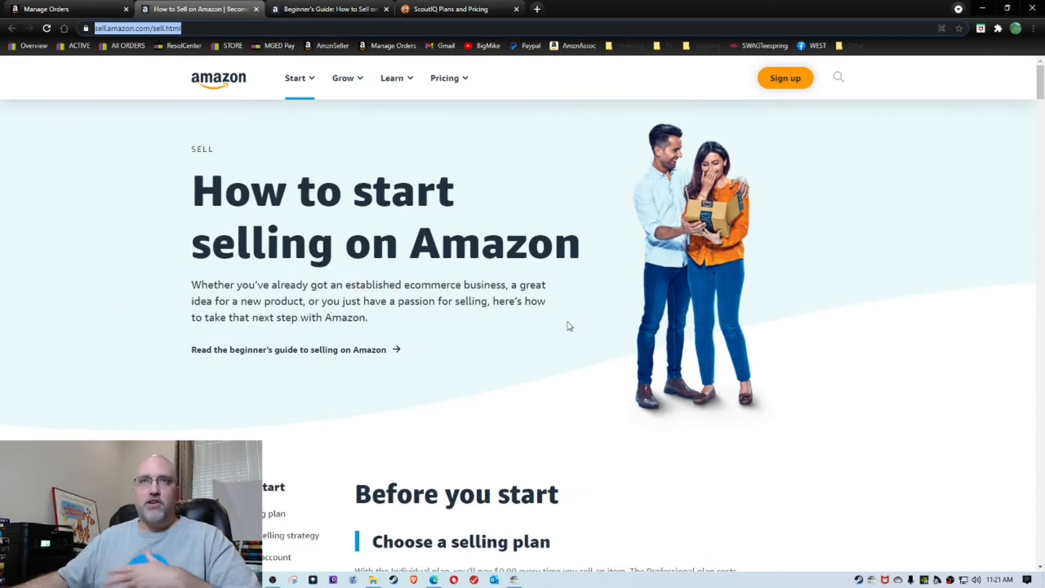
Open the beginner's guide to selling on Amazon and compare its Individual and Professional selling plans.
{"action": "left_click", "coordinate": [320, 10]}
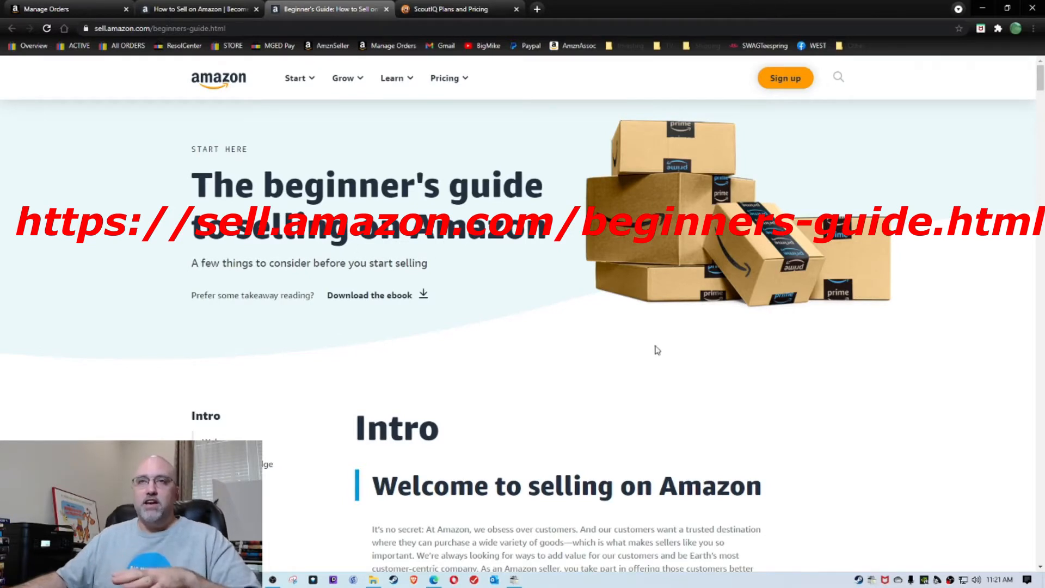
{"action": "scroll", "coordinate": [588, 235], "scroll_direction": "down", "scroll_amount": 3}
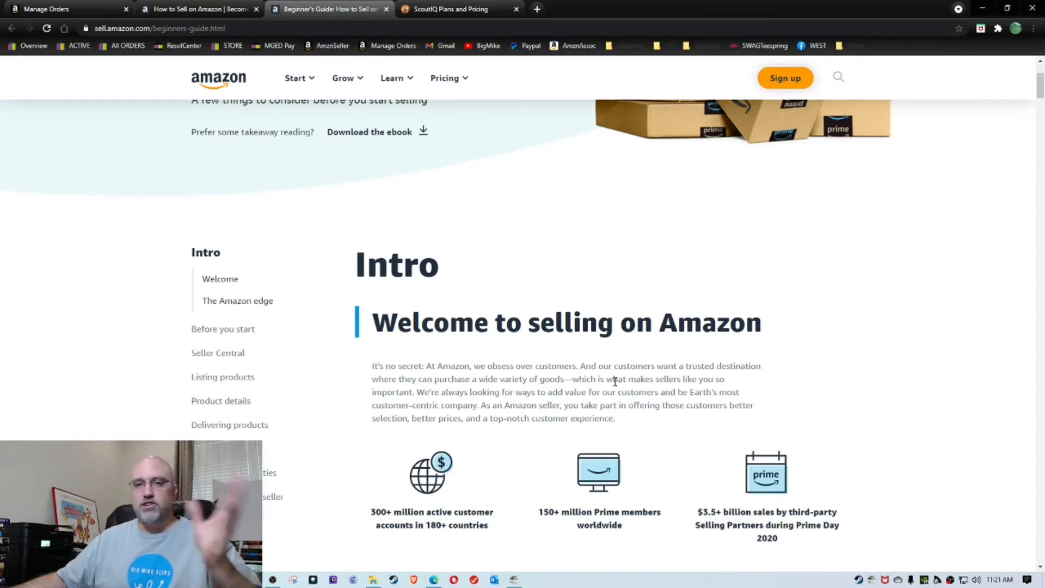
{"action": "scroll", "coordinate": [568, 384], "scroll_direction": "down", "scroll_amount": 3}
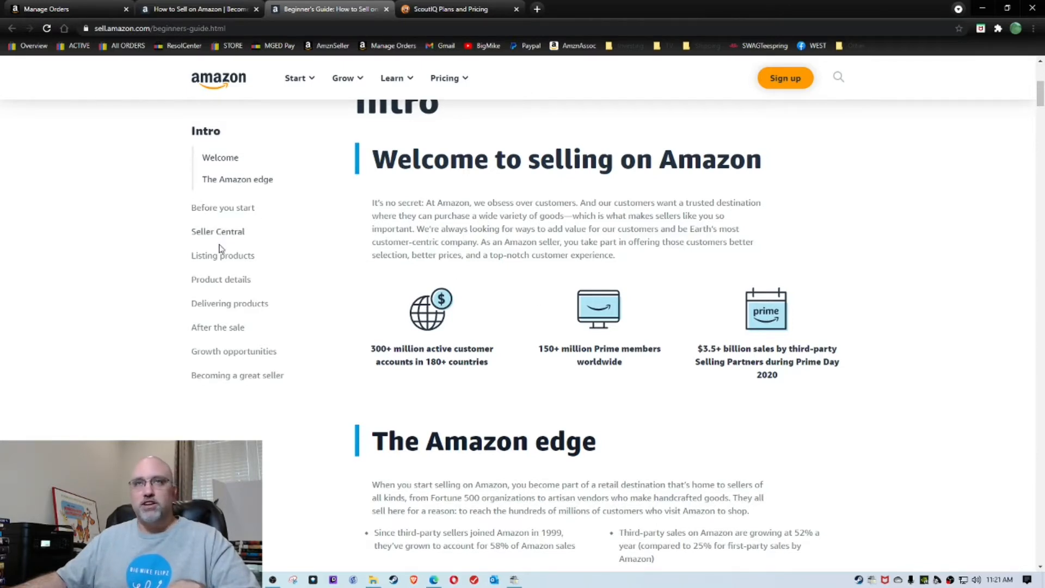
{"action": "scroll", "coordinate": [643, 329], "scroll_direction": "down", "scroll_amount": 10}
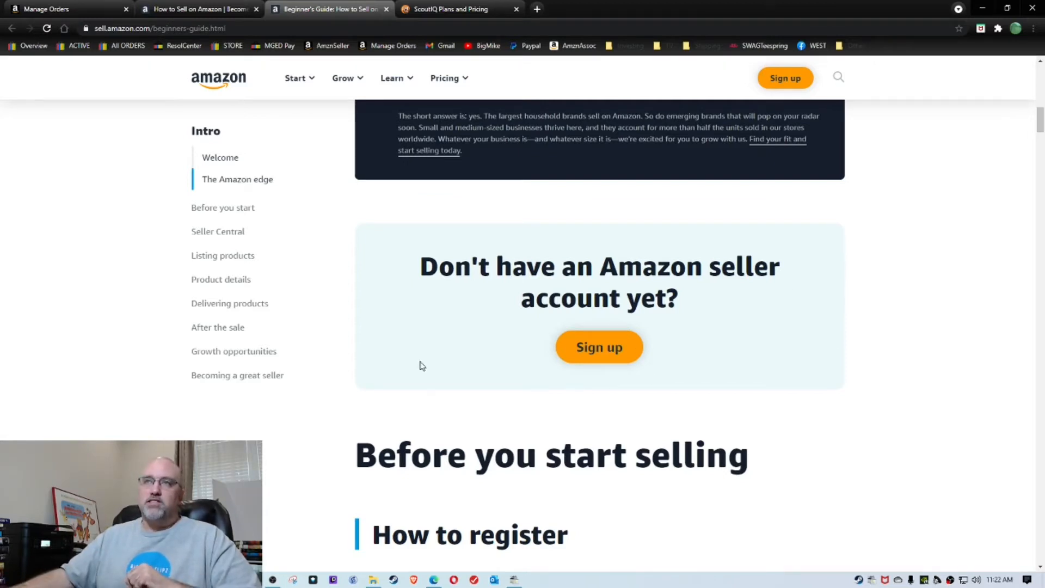
{"action": "scroll", "coordinate": [801, 401], "scroll_direction": "down", "scroll_amount": 5}
{"action": "scroll", "coordinate": [801, 401], "scroll_direction": "down", "scroll_amount": 6}
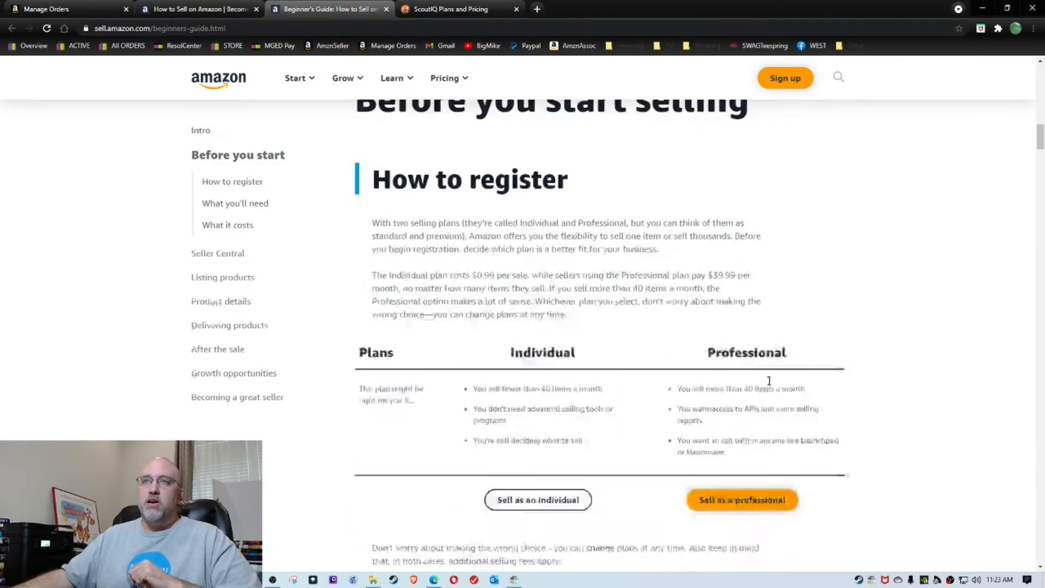
{"action": "scroll", "coordinate": [798, 385], "scroll_direction": "up", "scroll_amount": 2}
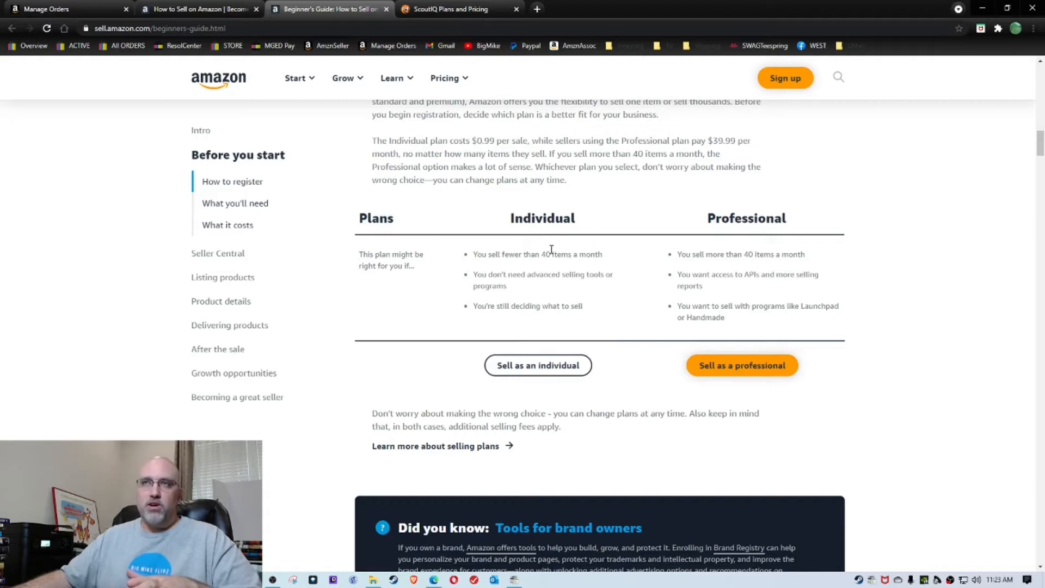
{"action": "left_click_drag", "start_coordinate": [491, 254], "coordinate": [591, 254]}
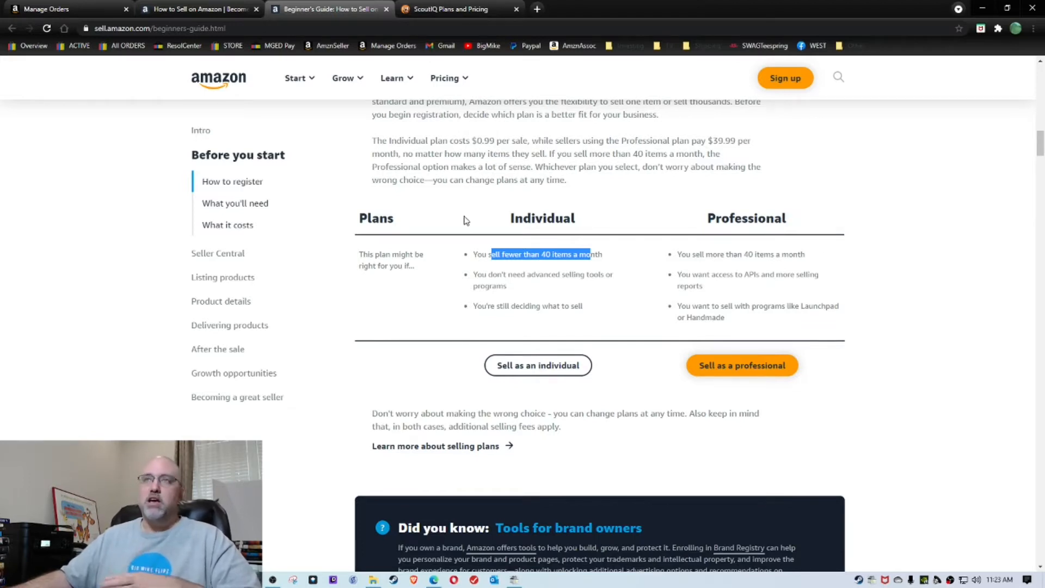
{"action": "scroll", "coordinate": [601, 223], "scroll_direction": "down", "scroll_amount": 1}
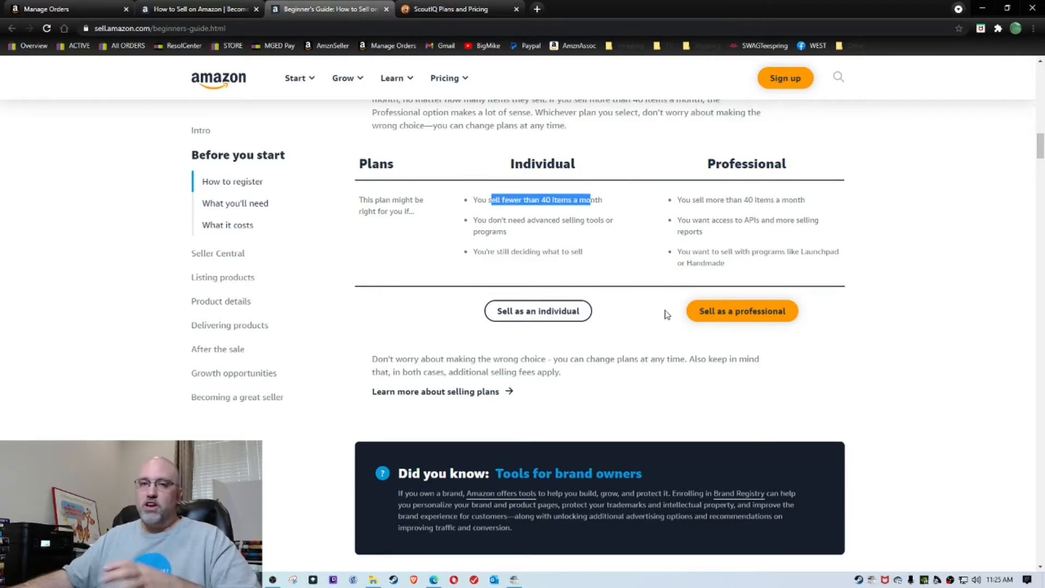
{"action": "scroll", "coordinate": [653, 333], "scroll_direction": "up", "scroll_amount": 1}
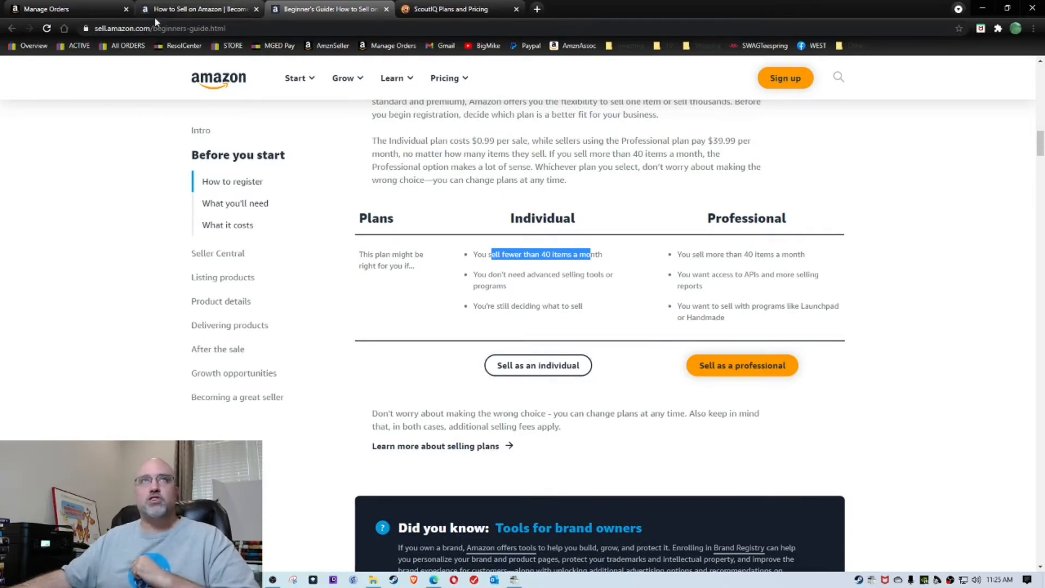
Switch to Seller Central, go to its home page and expand the Marketplaces summary.
{"action": "left_click", "coordinate": [86, 8]}
{"action": "scroll", "coordinate": [109, 163], "scroll_direction": "up", "scroll_amount": 1}
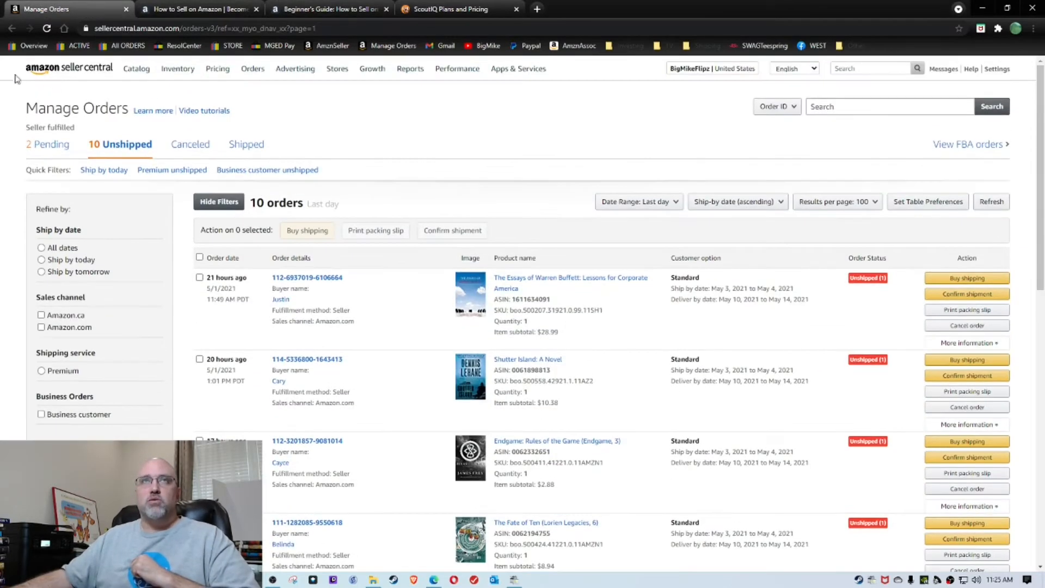
{"action": "left_click", "coordinate": [62, 71]}
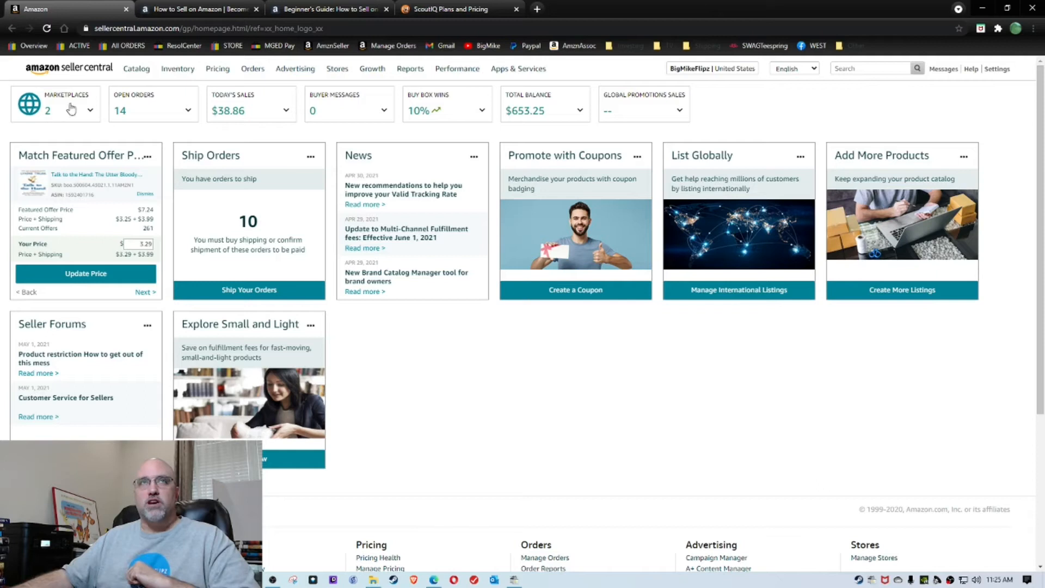
{"action": "left_click", "coordinate": [89, 113]}
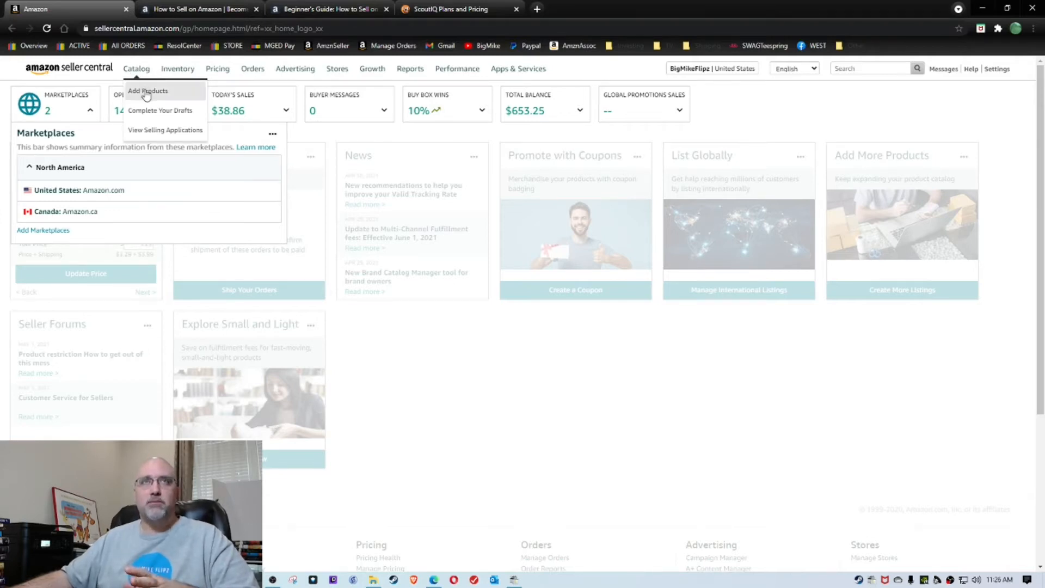
{"action": "mouse_move", "coordinate": [175, 73]}
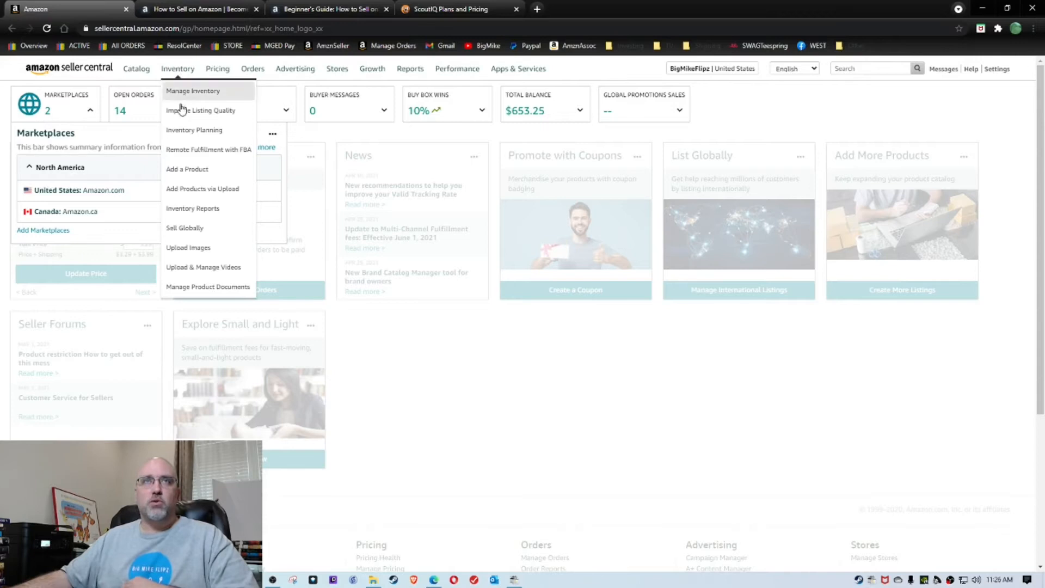
{"action": "left_click", "coordinate": [192, 172]}
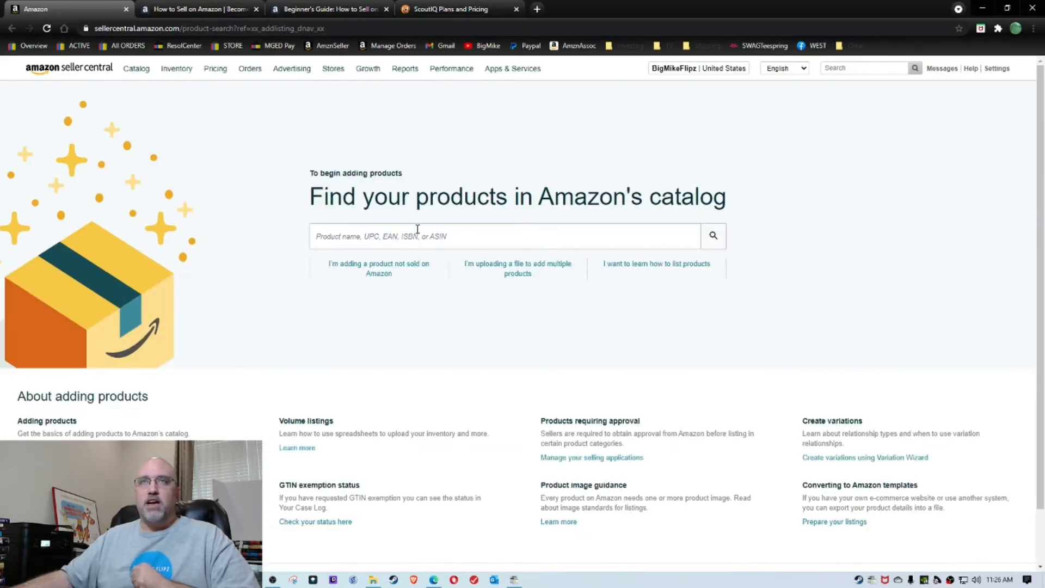
{"action": "left_click", "coordinate": [417, 229]}
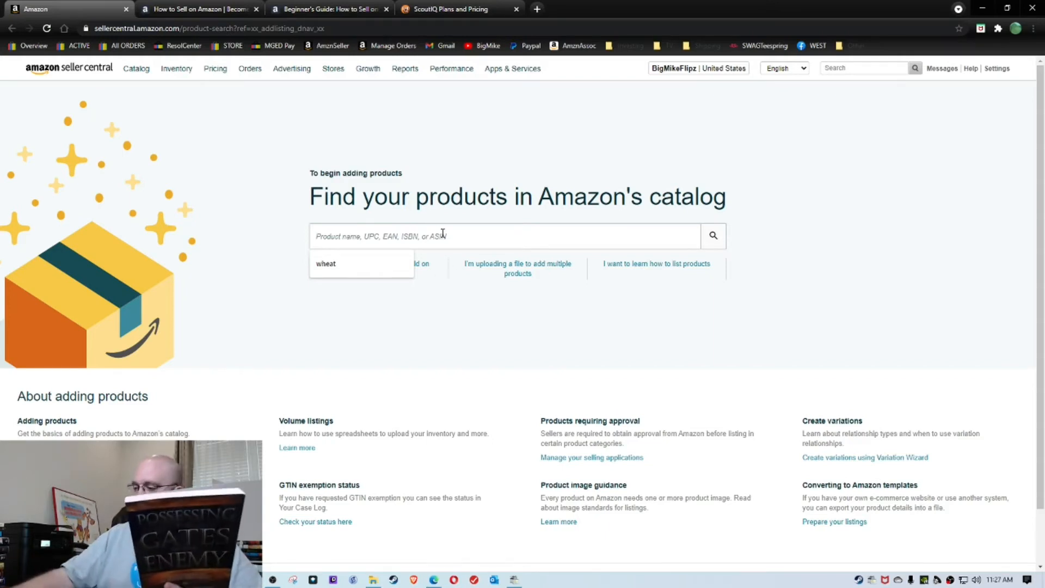
{"action": "type", "text": "0-800"}
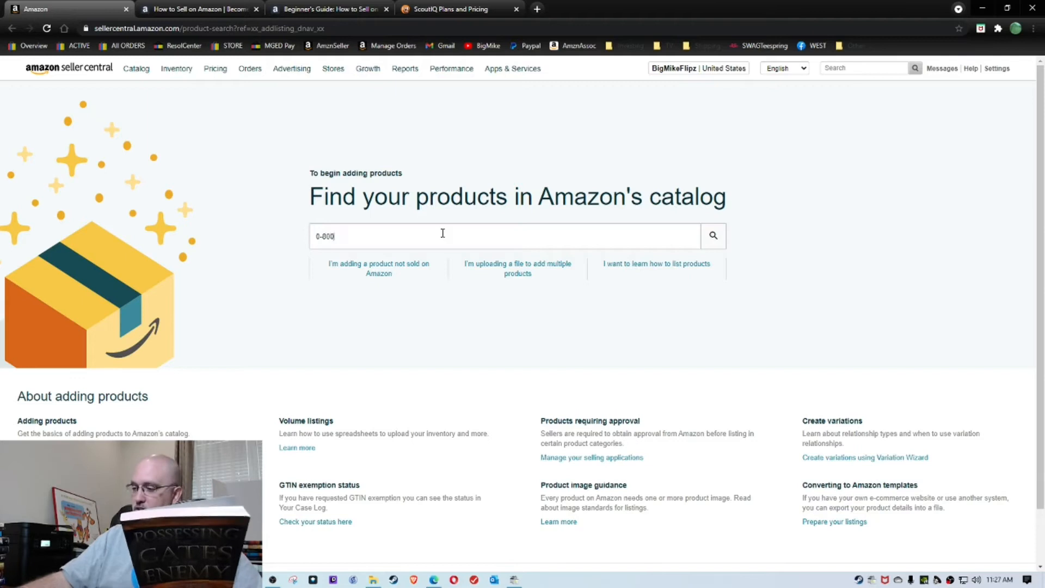
{"action": "type", "text": "7-9223-8"}
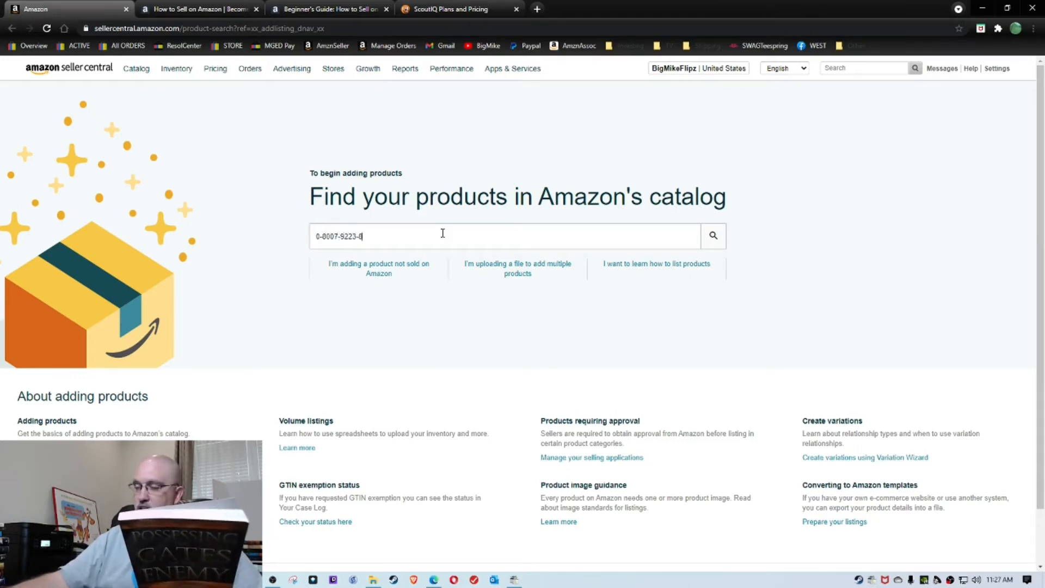
{"action": "key", "text": "Return"}
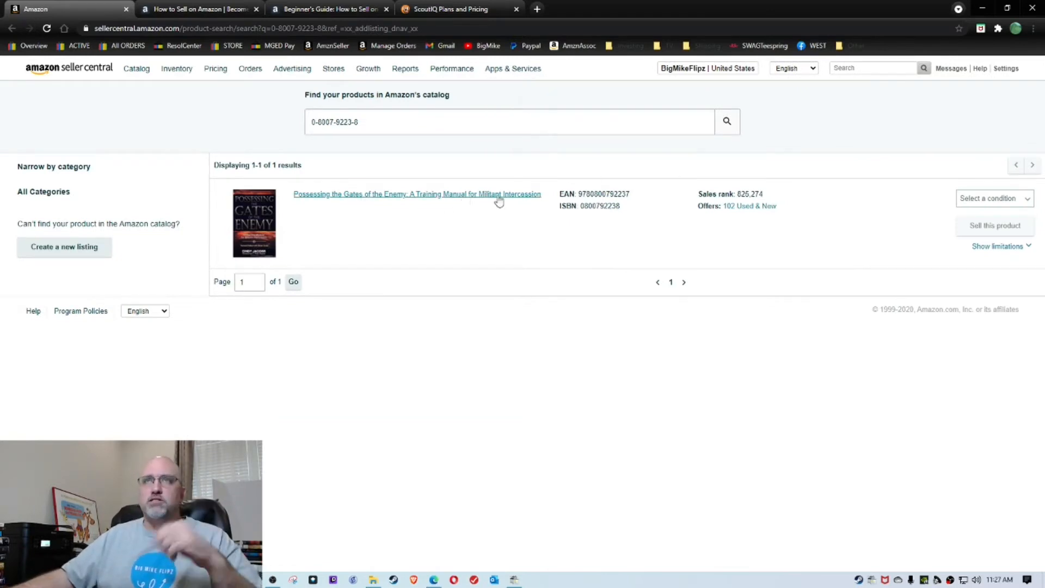
Select New as the condition for the found book and show its listing limitations.
{"action": "left_click", "coordinate": [996, 204]}
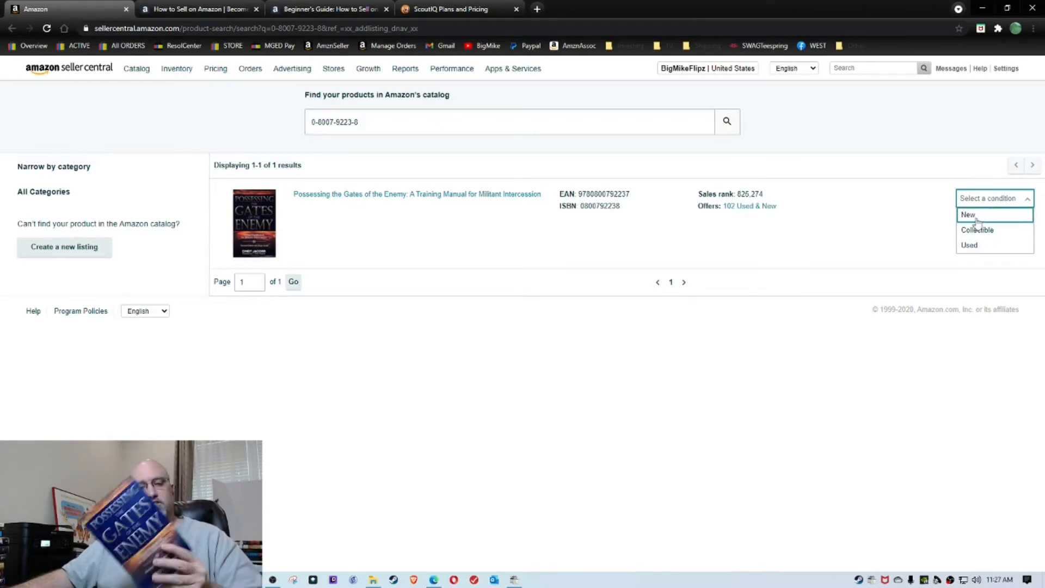
{"action": "left_click", "coordinate": [981, 216]}
{"action": "left_click", "coordinate": [991, 202]}
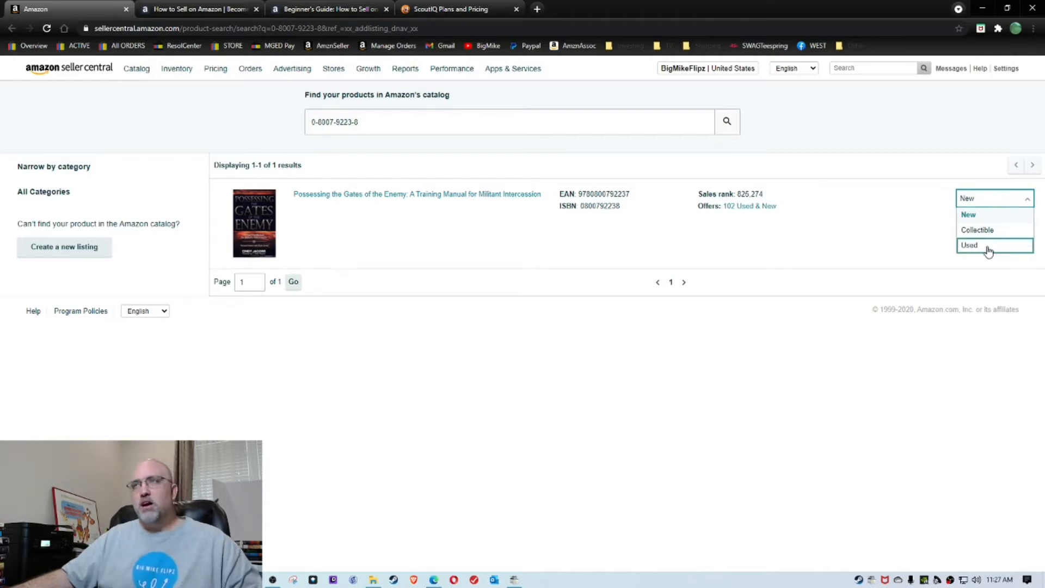
{"action": "left_click", "coordinate": [928, 240]}
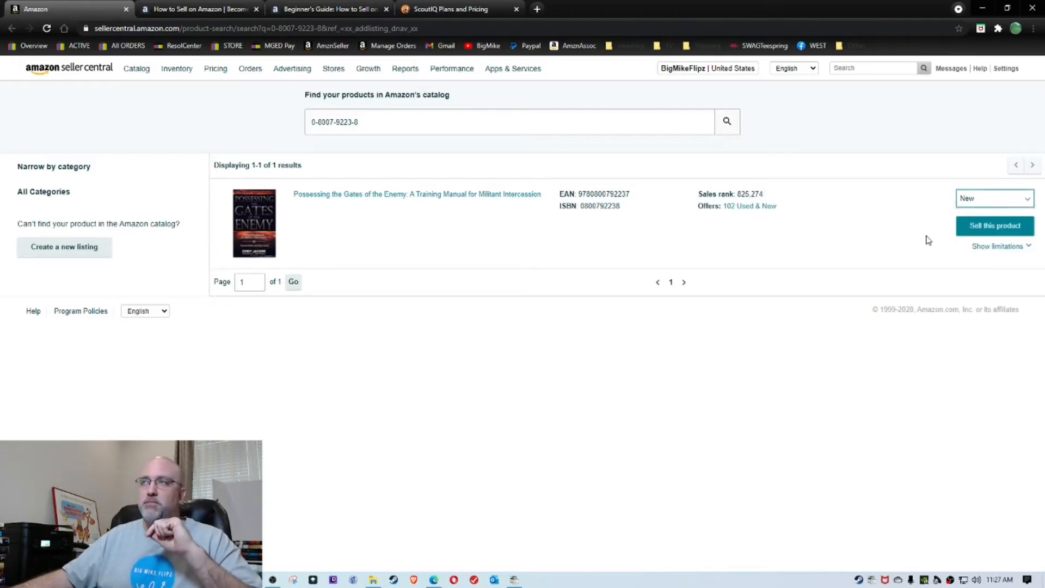
{"action": "left_click", "coordinate": [1020, 246]}
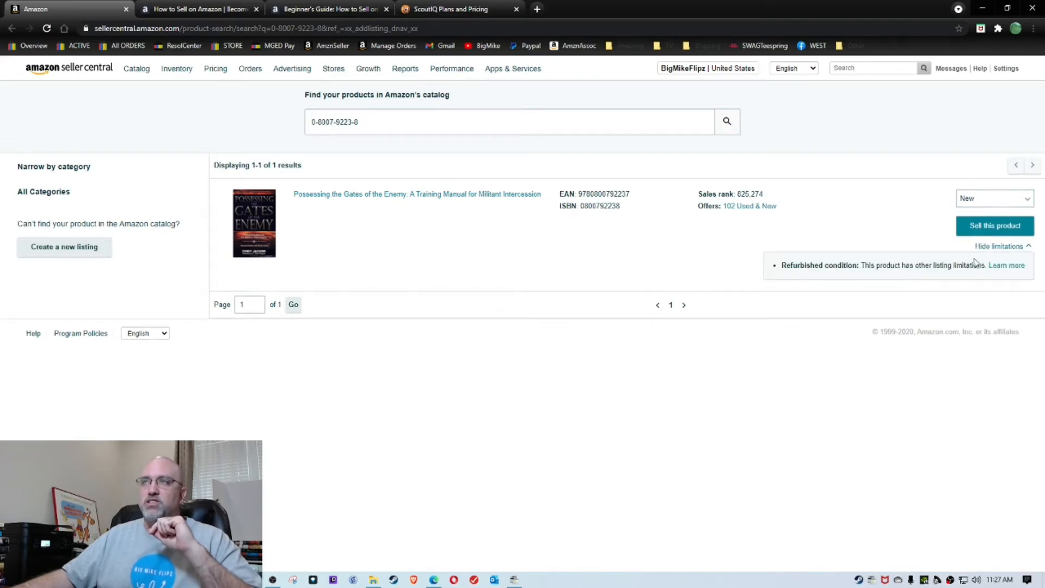
Start selling the book in New condition to open its offer form.
{"action": "left_click", "coordinate": [1009, 205]}
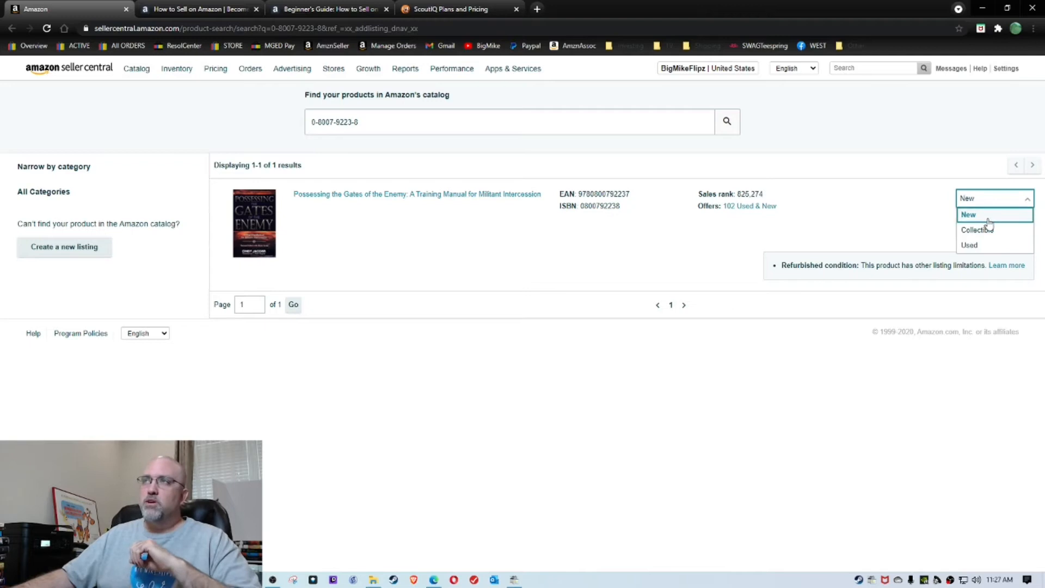
{"action": "left_click", "coordinate": [993, 240]}
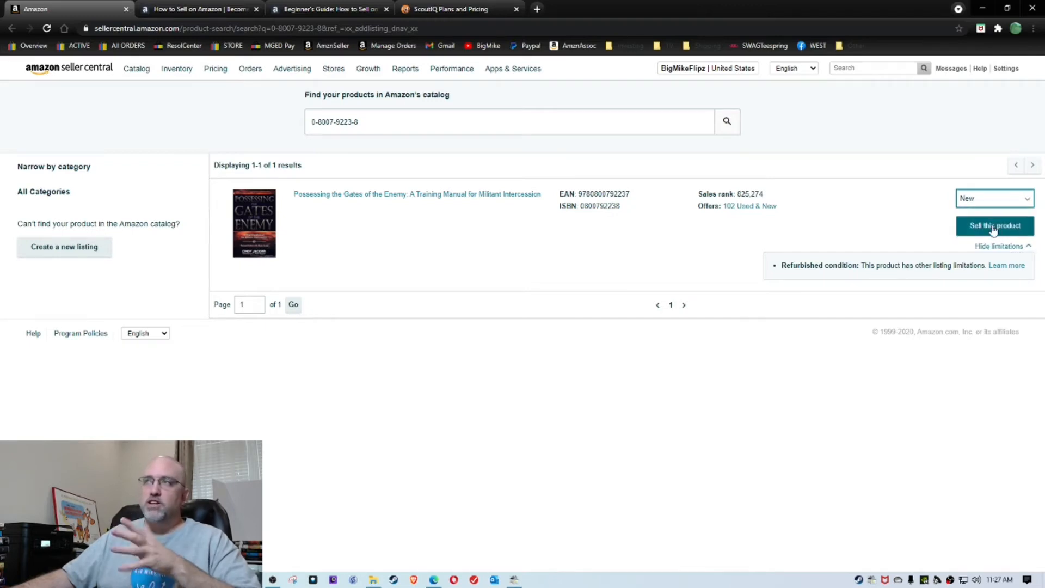
{"action": "left_click", "coordinate": [990, 231]}
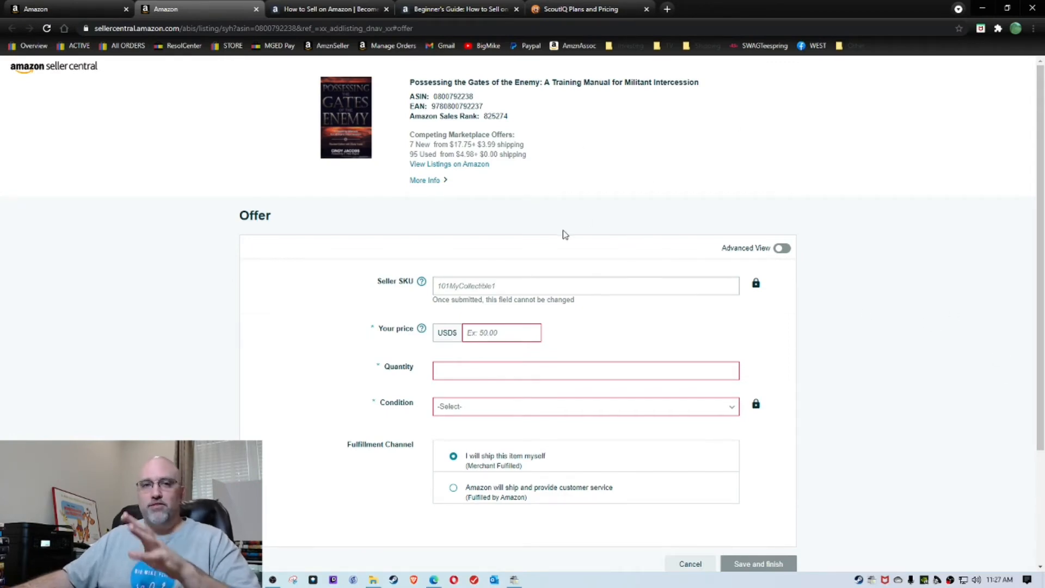
Examine the book's Amazon sales rank and the prices and shipping of the competing new and used offers.
{"action": "double_click", "coordinate": [490, 116]}
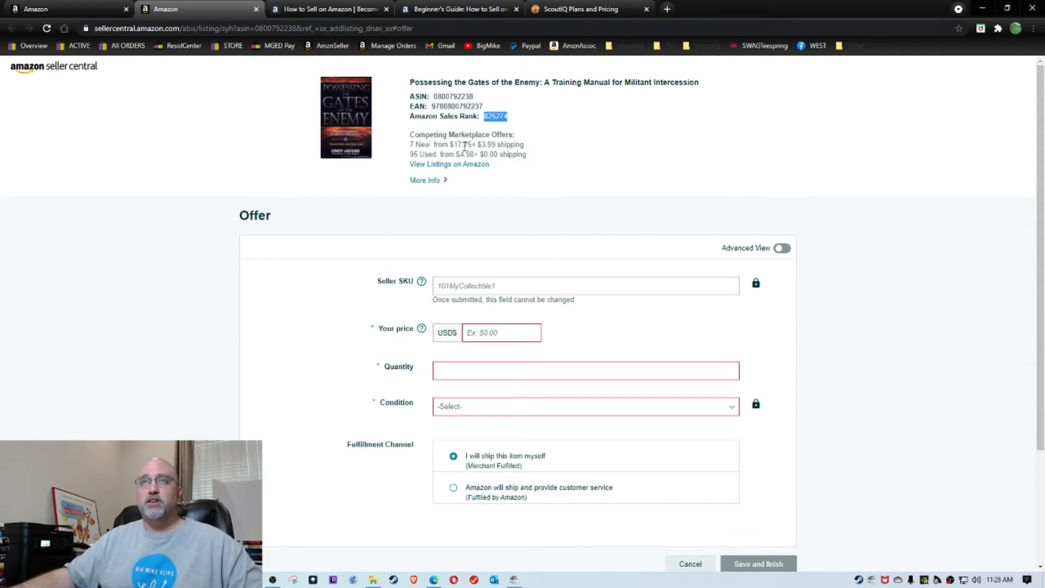
{"action": "left_click_drag", "start_coordinate": [450, 145], "coordinate": [524, 145]}
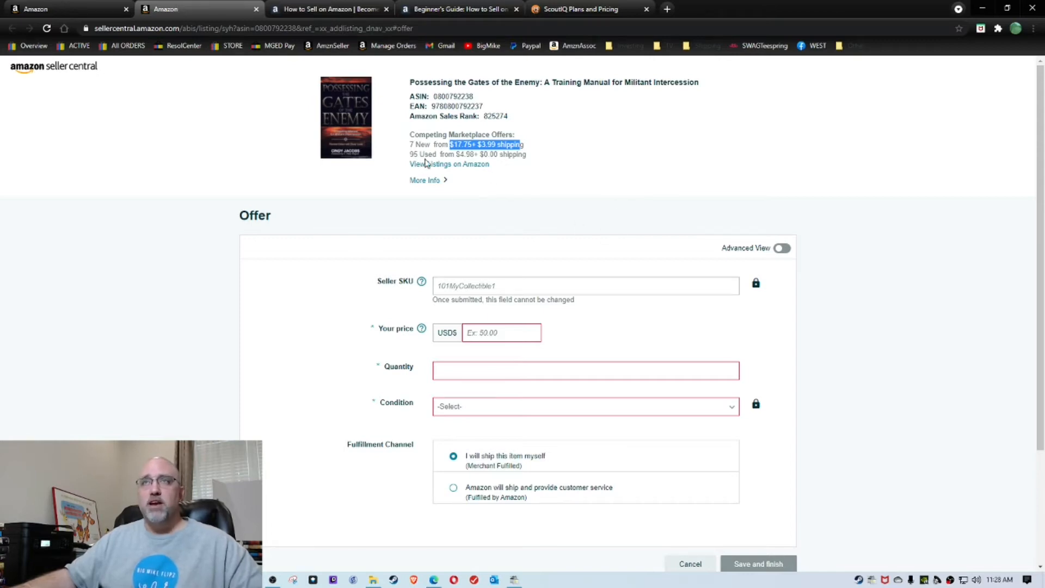
{"action": "left_click_drag", "start_coordinate": [411, 154], "coordinate": [465, 157]}
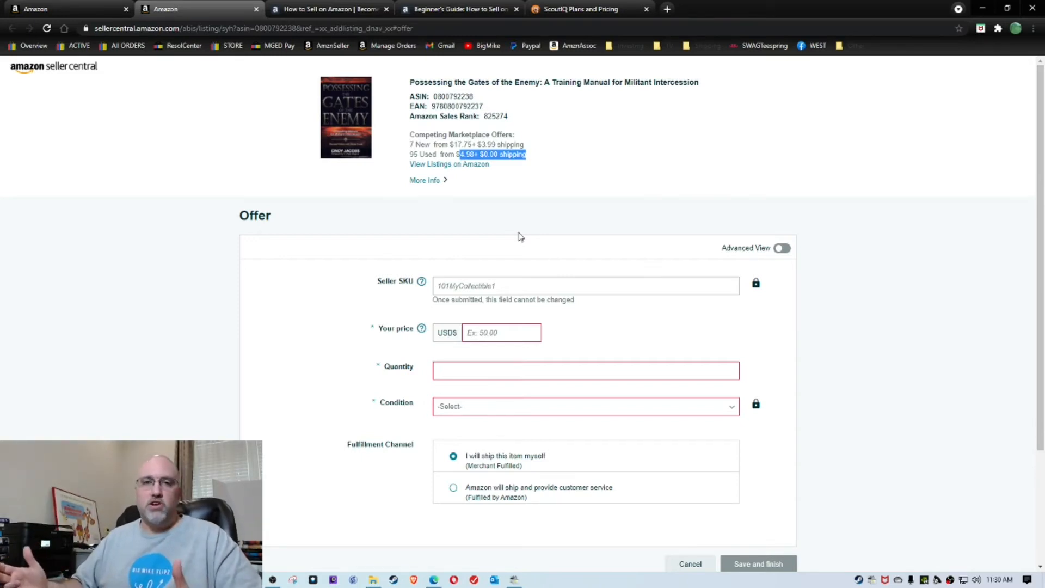
Enter boo.500621.50121.1.11AZ4 as the book's seller SKU and review its individual parts.
{"action": "left_click", "coordinate": [512, 281]}
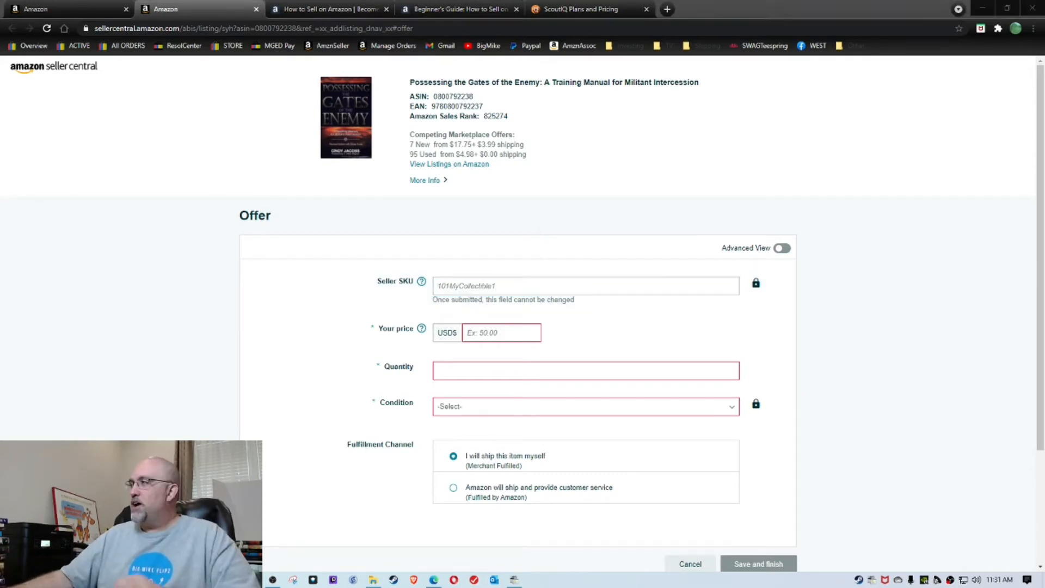
{"action": "left_click", "coordinate": [583, 286]}
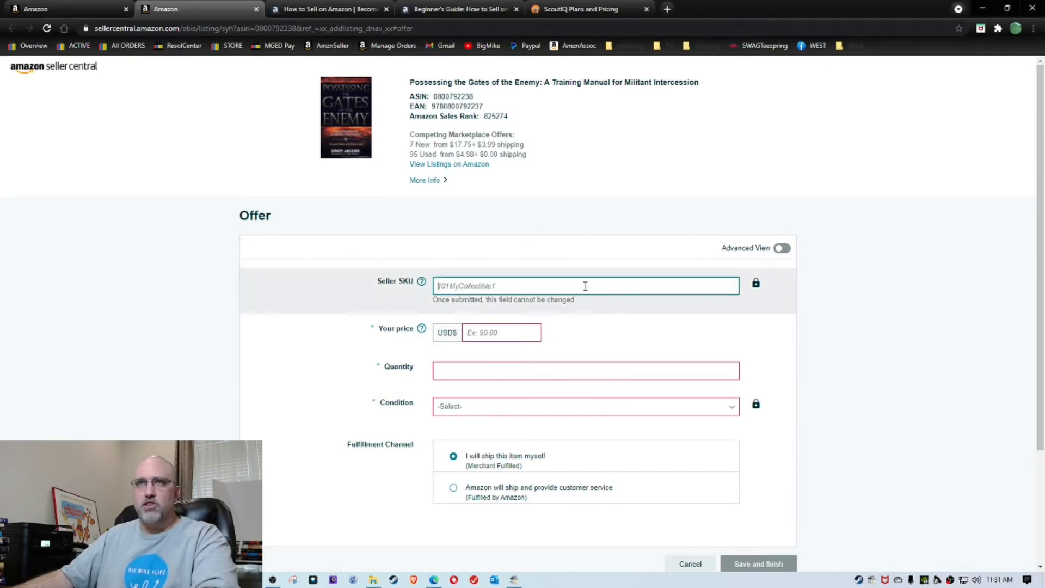
{"action": "type", "text": "boo 500621 50121 1 11AZ4"}
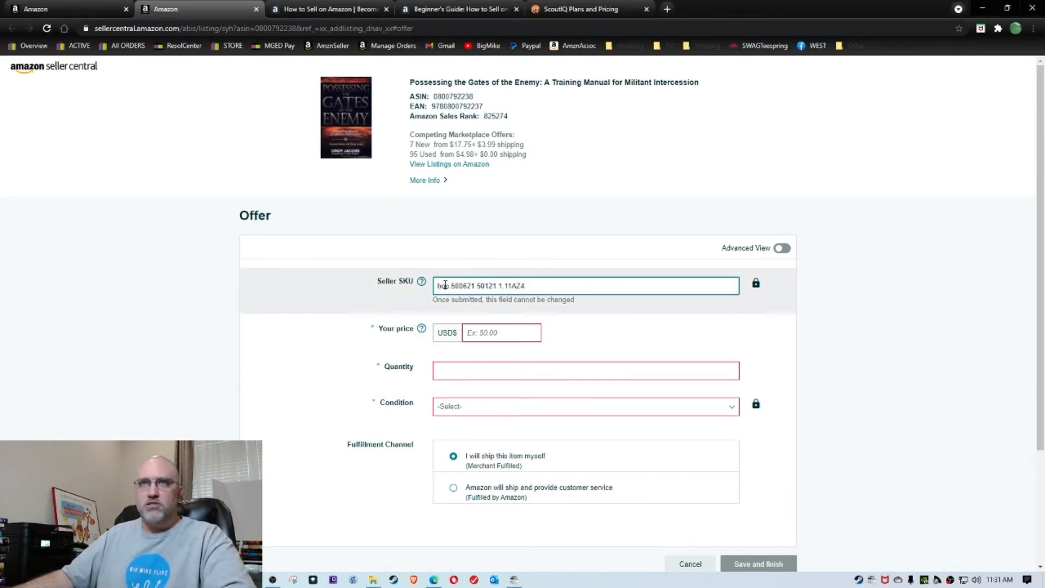
{"action": "double_click", "coordinate": [454, 286]}
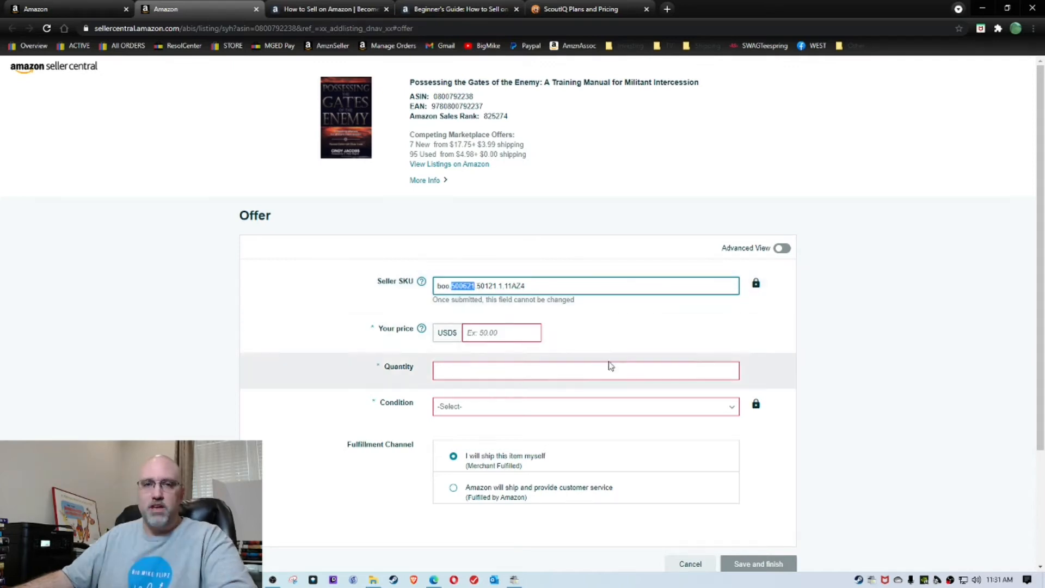
{"action": "double_click", "coordinate": [482, 286]}
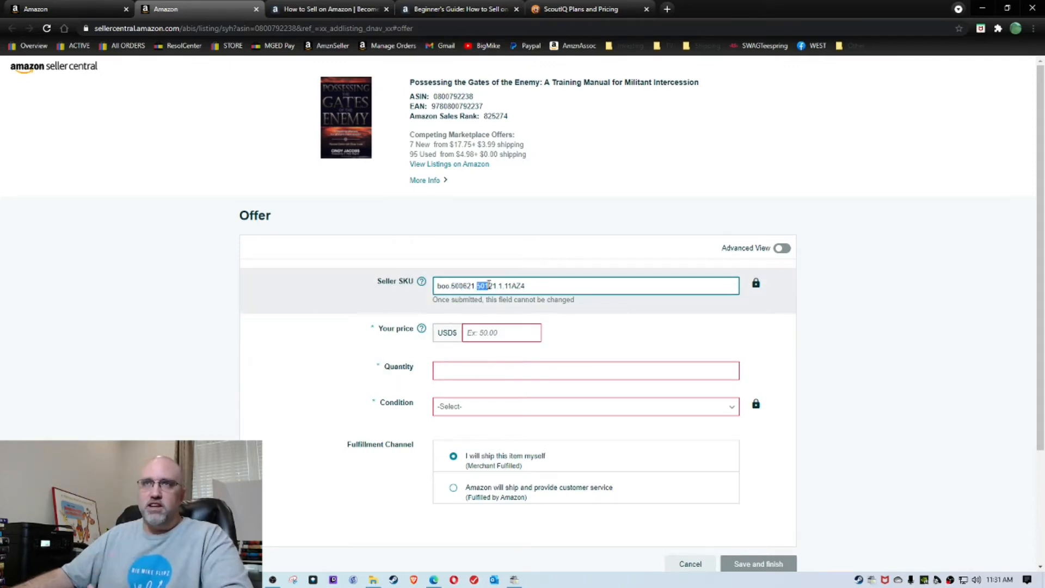
{"action": "left_click", "coordinate": [501, 287]}
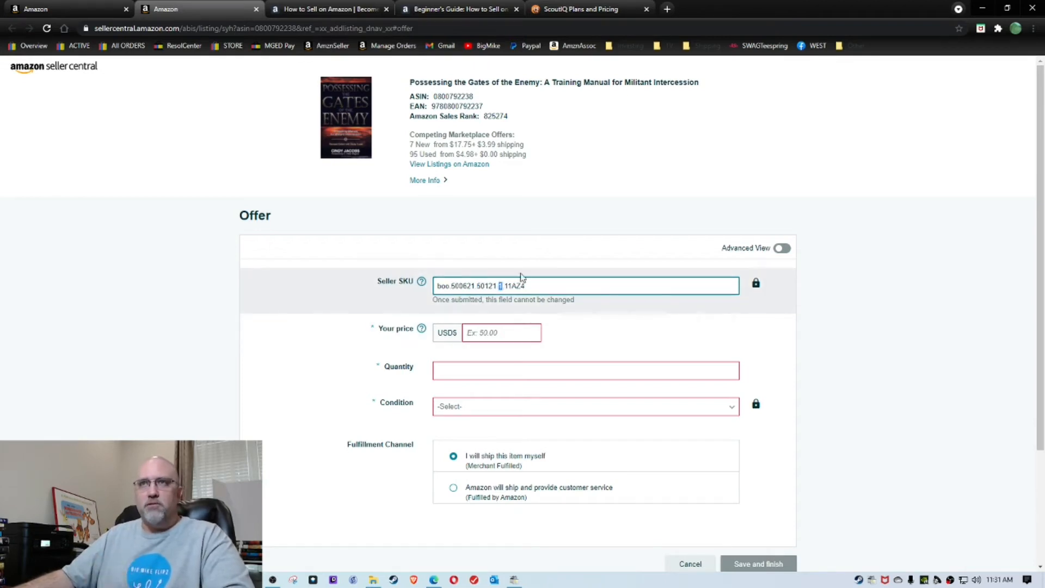
{"action": "left_click_drag", "start_coordinate": [504, 284], "coordinate": [508, 285]}
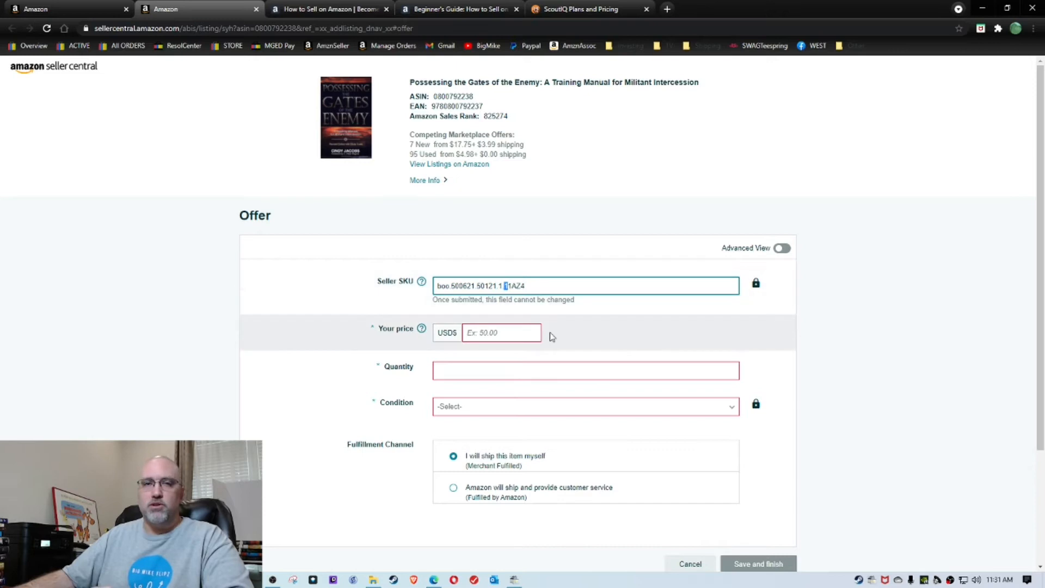
{"action": "double_click", "coordinate": [514, 286]}
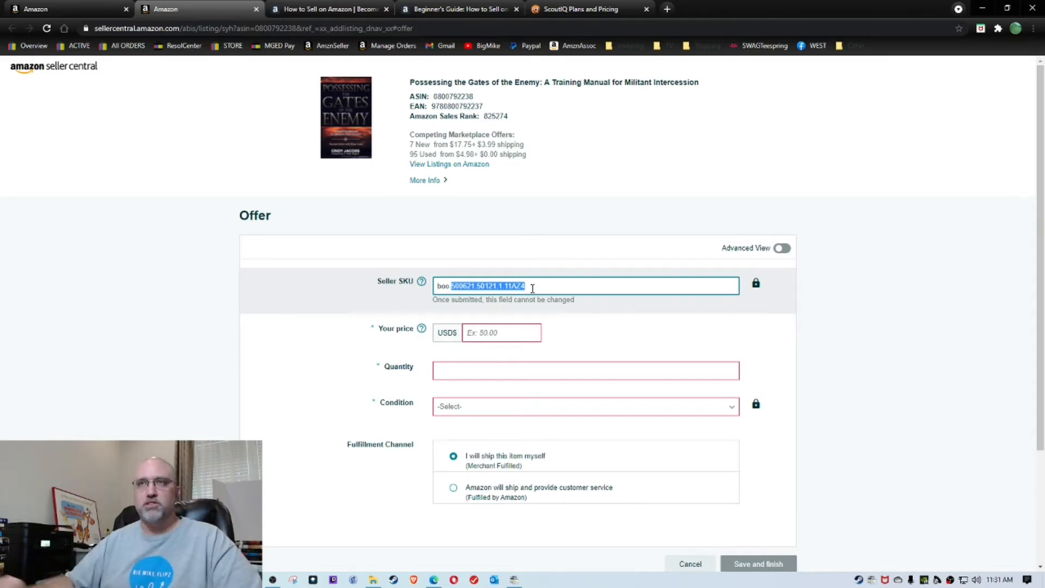
Set the offer's price to 17.74 USD, the quantity to 1 and the condition to New.
{"action": "left_click", "coordinate": [522, 332]}
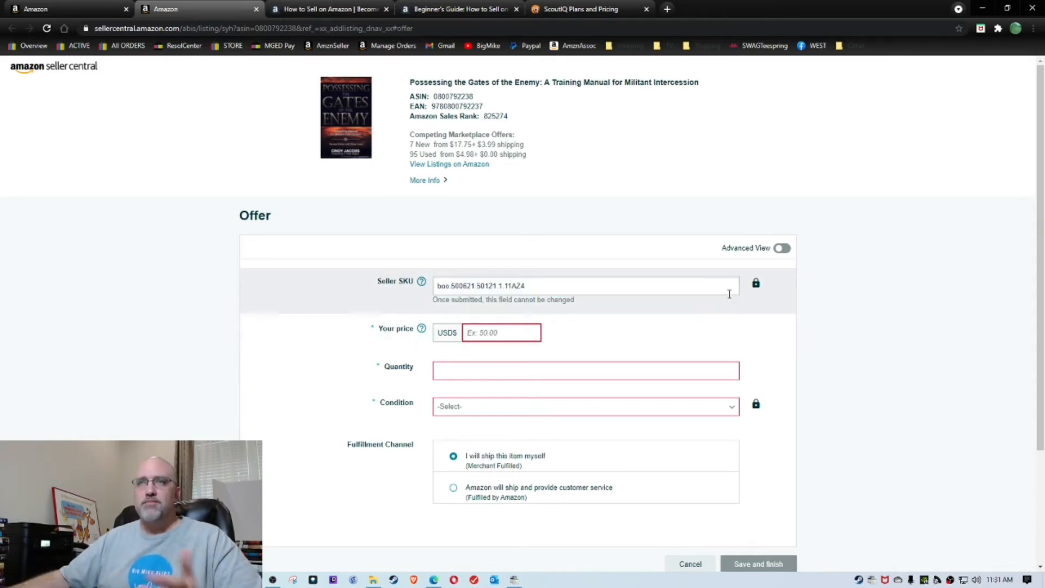
{"action": "type", "text": "17.74"}
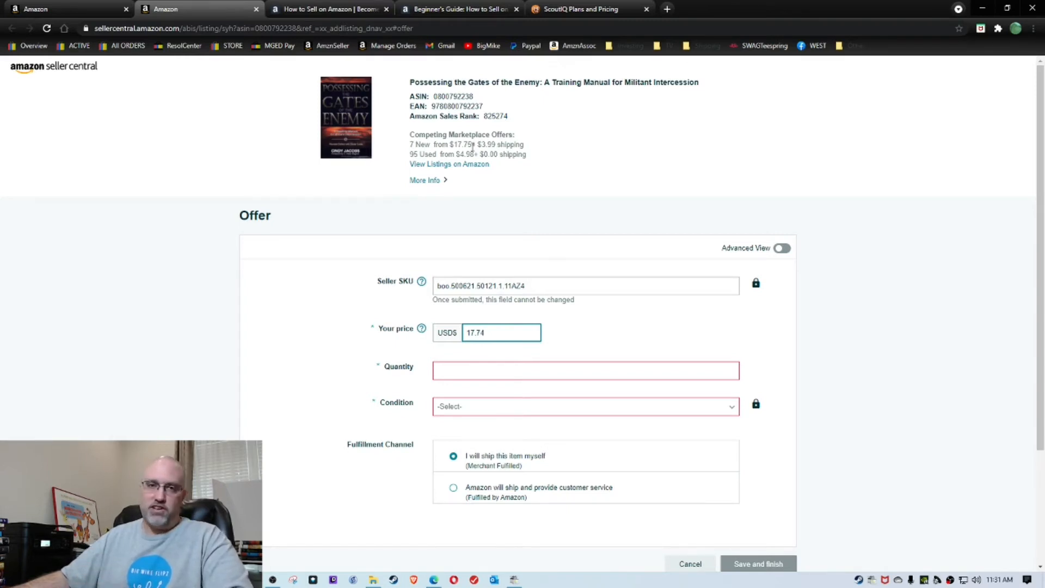
{"action": "left_click", "coordinate": [527, 366]}
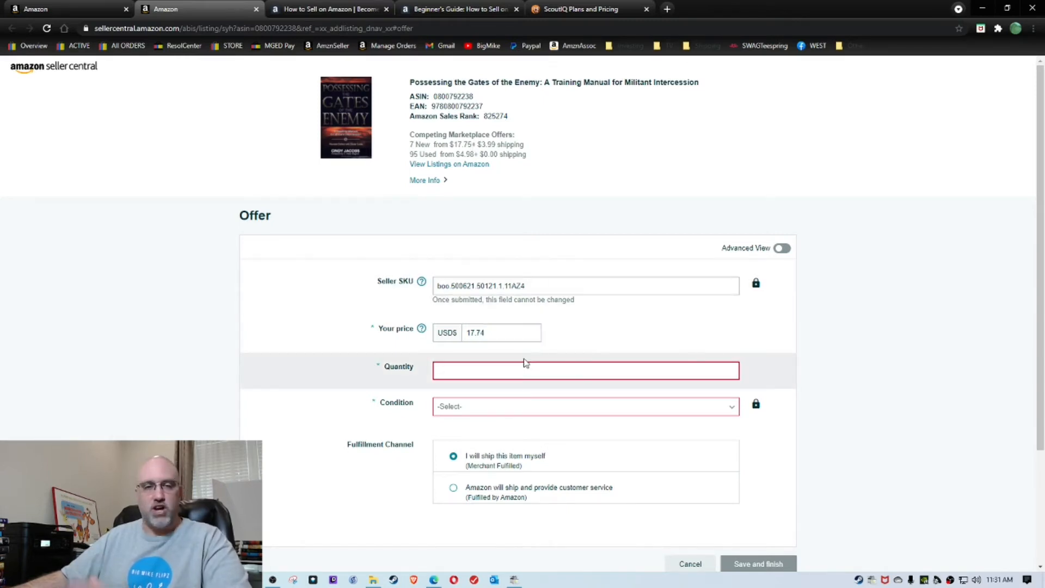
{"action": "type", "text": "1"}
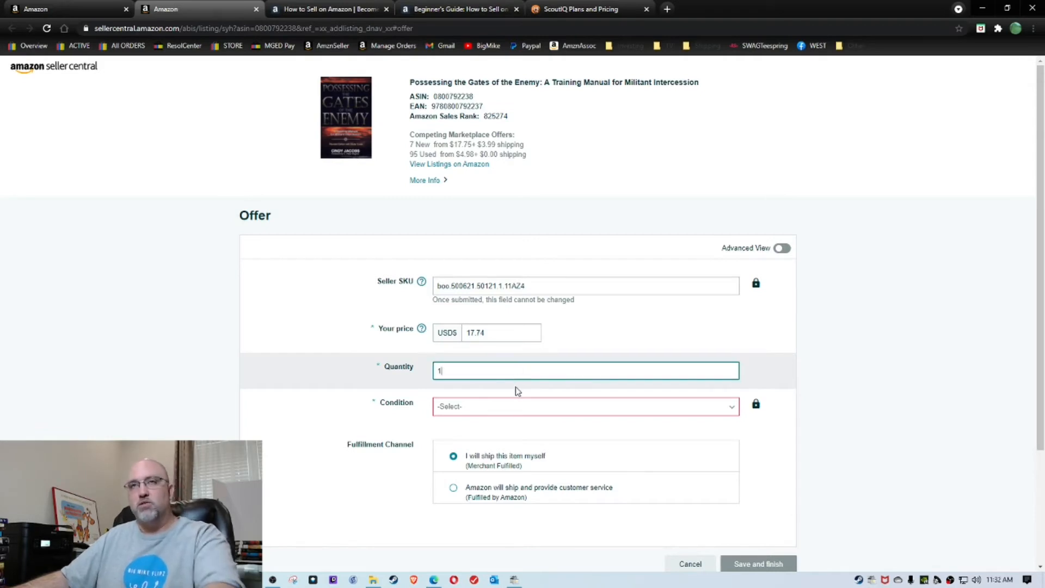
{"action": "left_click", "coordinate": [518, 413]}
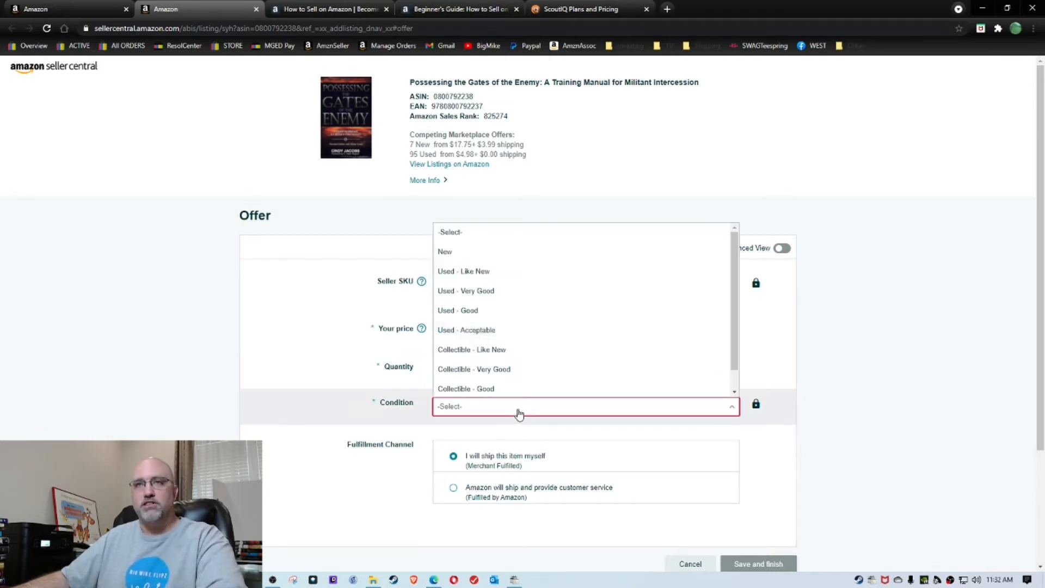
{"action": "left_click", "coordinate": [473, 252]}
{"action": "scroll", "coordinate": [858, 390], "scroll_direction": "down", "scroll_amount": 3}
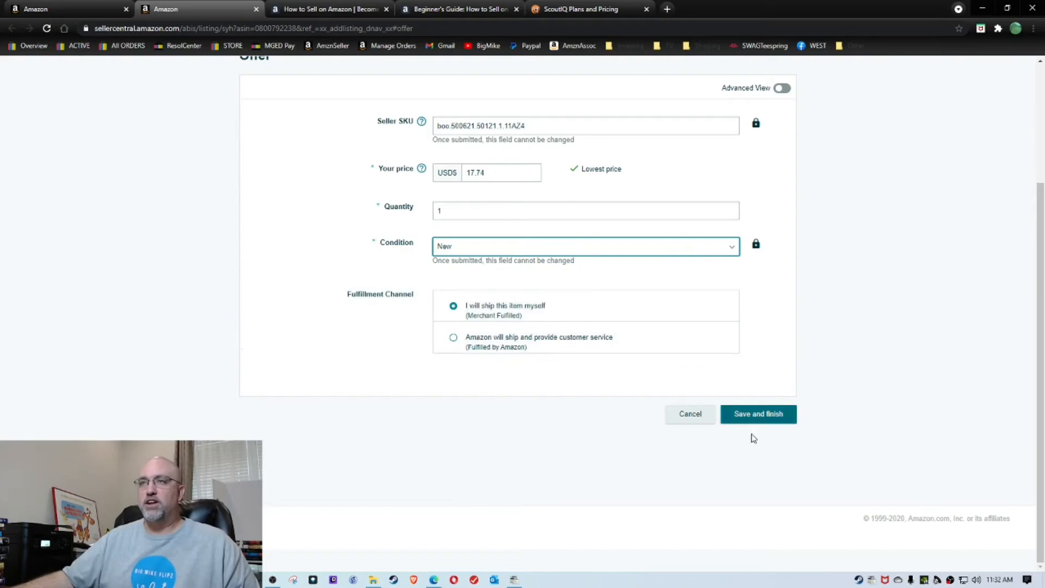
Show the offer form's advanced view, examine its additional fields and return to the basic view.
{"action": "scroll", "coordinate": [870, 342], "scroll_direction": "up", "scroll_amount": 2}
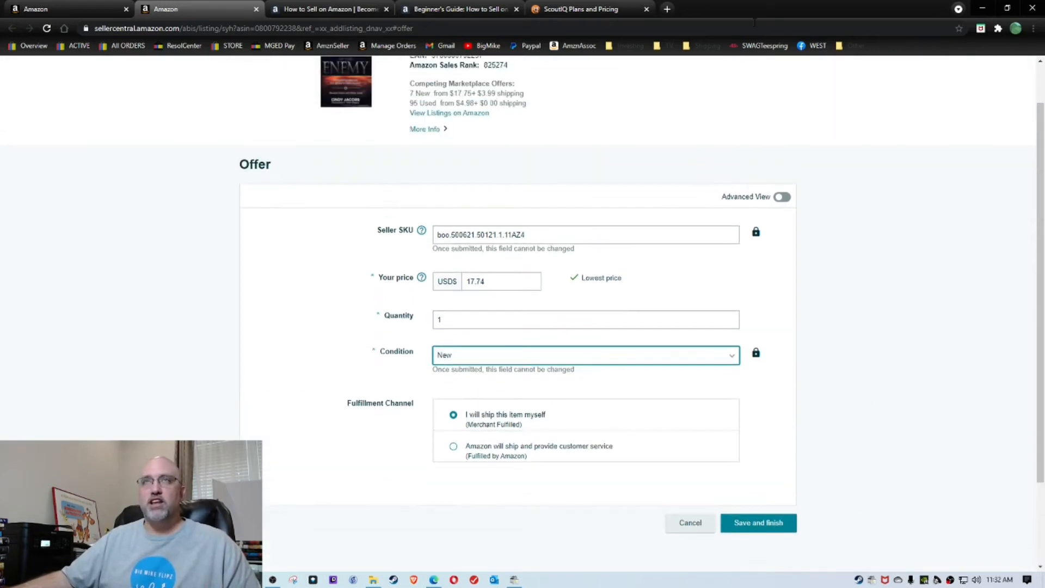
{"action": "scroll", "coordinate": [925, 259], "scroll_direction": "up", "scroll_amount": 1}
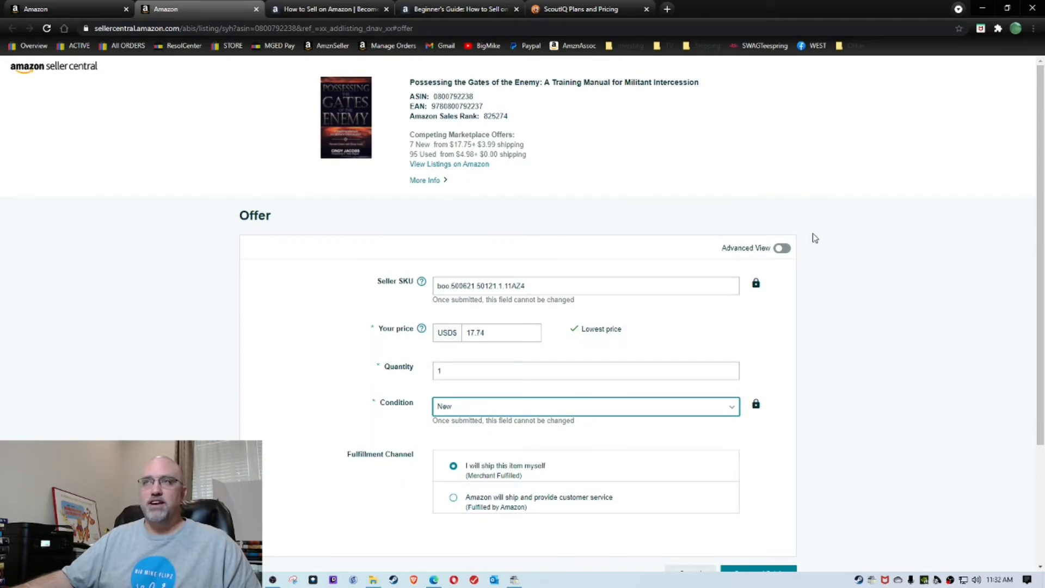
{"action": "left_click", "coordinate": [782, 250]}
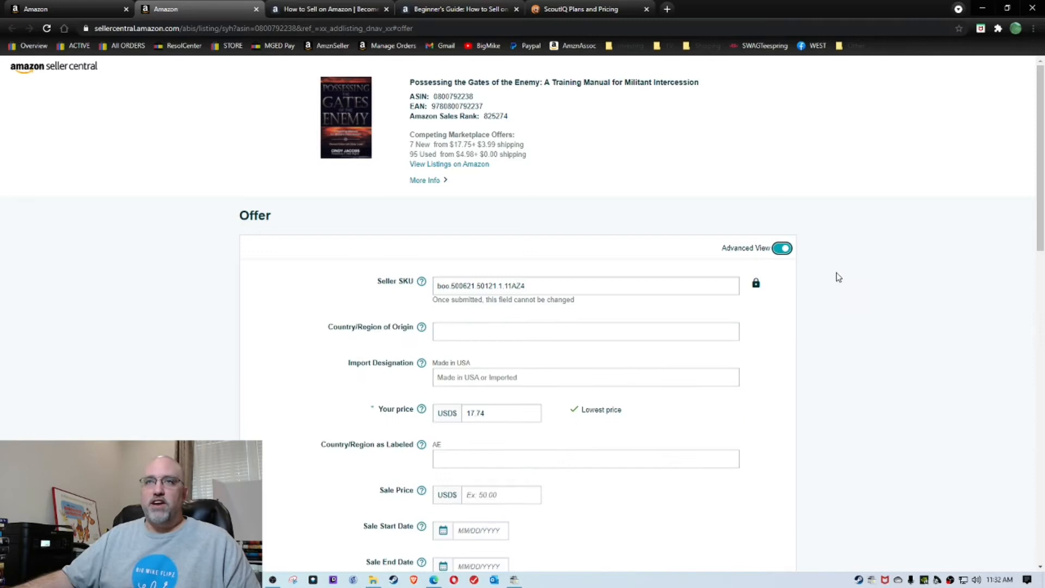
{"action": "scroll", "coordinate": [851, 327], "scroll_direction": "down", "scroll_amount": 5}
{"action": "scroll", "coordinate": [849, 325], "scroll_direction": "down", "scroll_amount": 3}
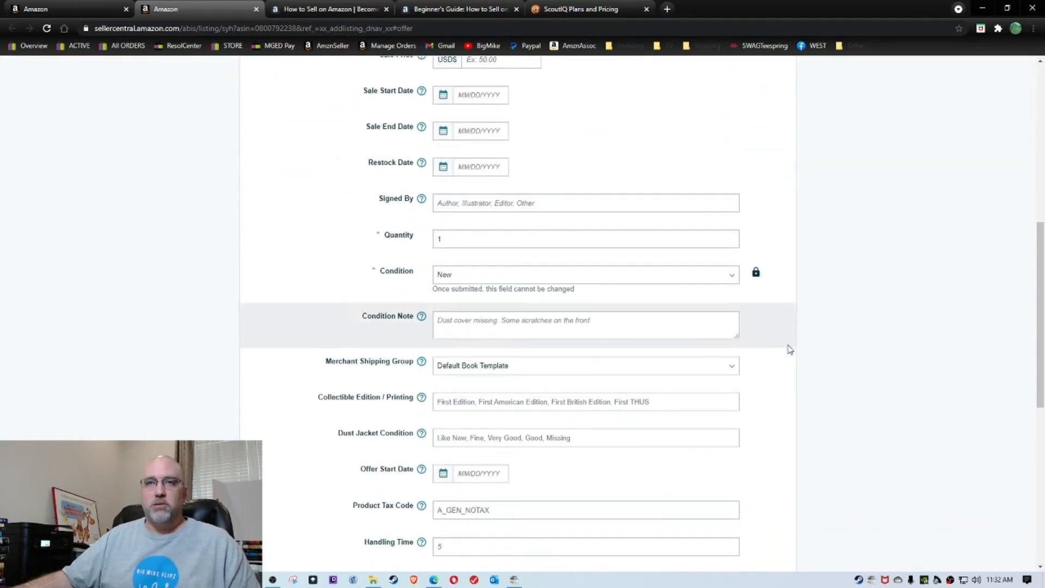
{"action": "scroll", "coordinate": [819, 354], "scroll_direction": "down", "scroll_amount": 3}
{"action": "scroll", "coordinate": [849, 356], "scroll_direction": "down", "scroll_amount": 2}
{"action": "scroll", "coordinate": [846, 365], "scroll_direction": "up", "scroll_amount": 12}
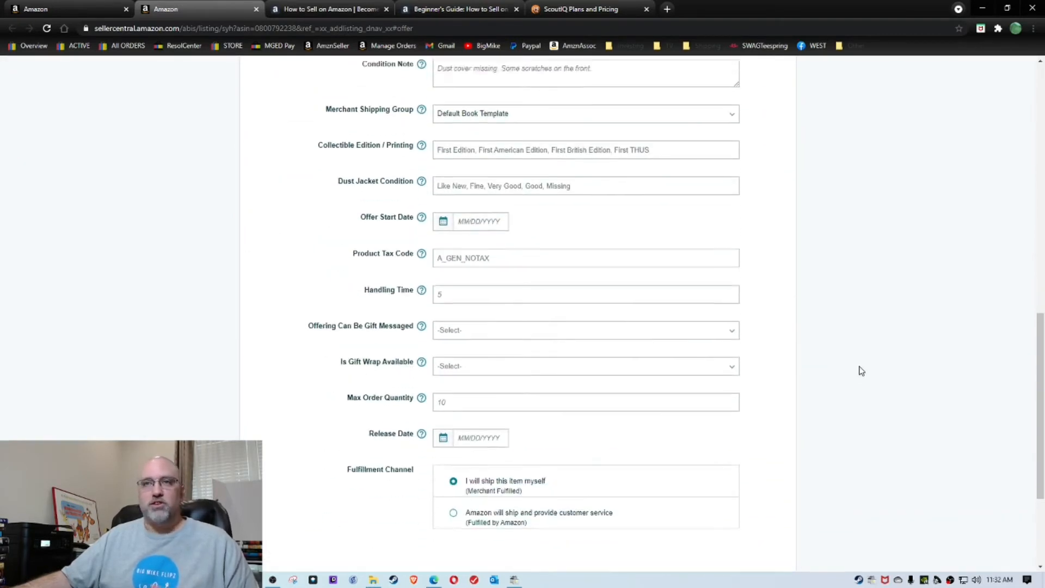
{"action": "left_click", "coordinate": [782, 248]}
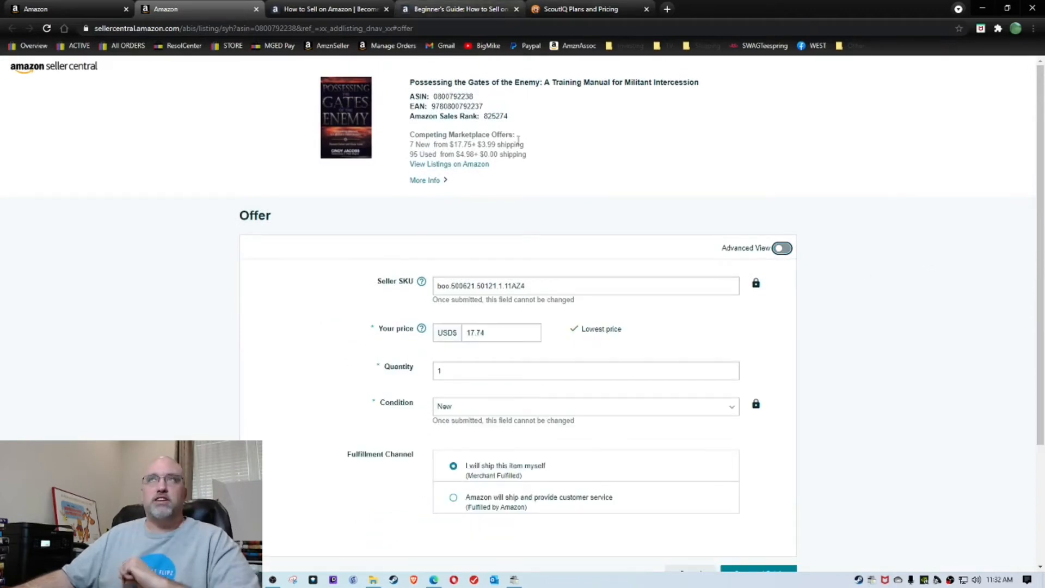
Open the shipping settings from the Seller Central home page and review the Default Book Template's domestic regions, transit times and fees.
{"action": "left_click", "coordinate": [30, 46]}
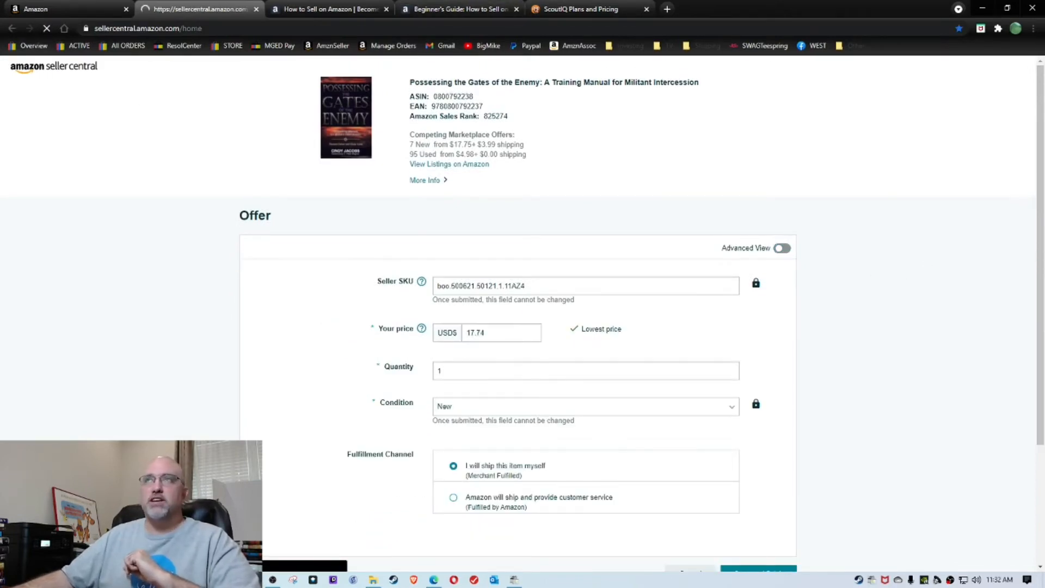
{"action": "mouse_move", "coordinate": [991, 73]}
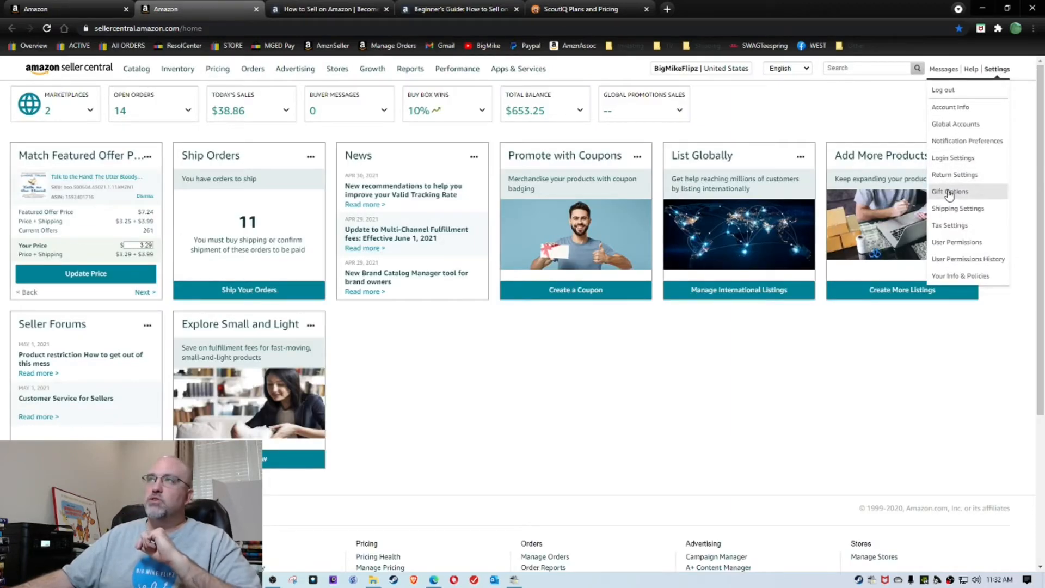
{"action": "left_click", "coordinate": [950, 212]}
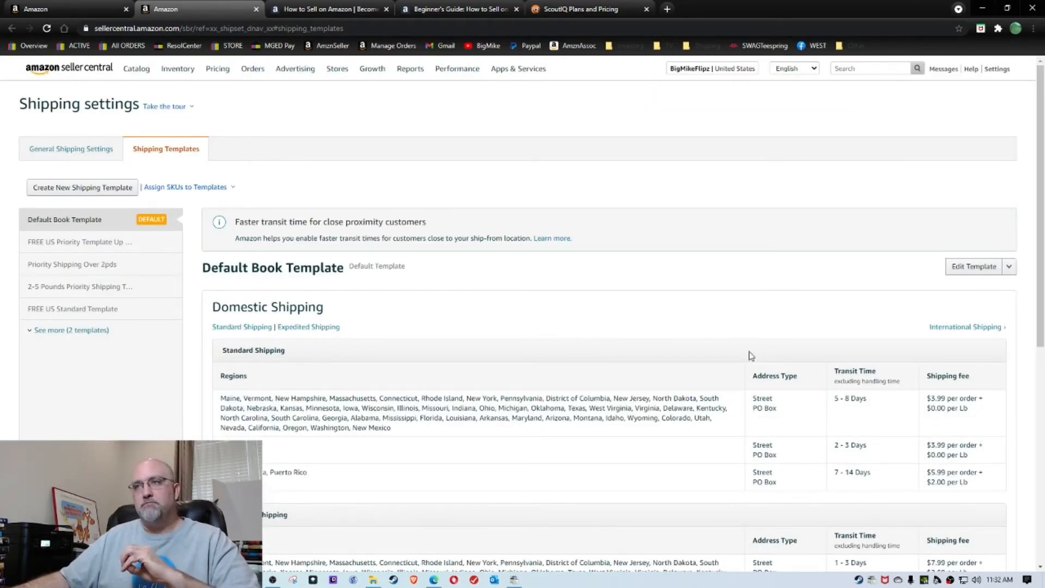
{"action": "scroll", "coordinate": [749, 355], "scroll_direction": "down", "scroll_amount": 2}
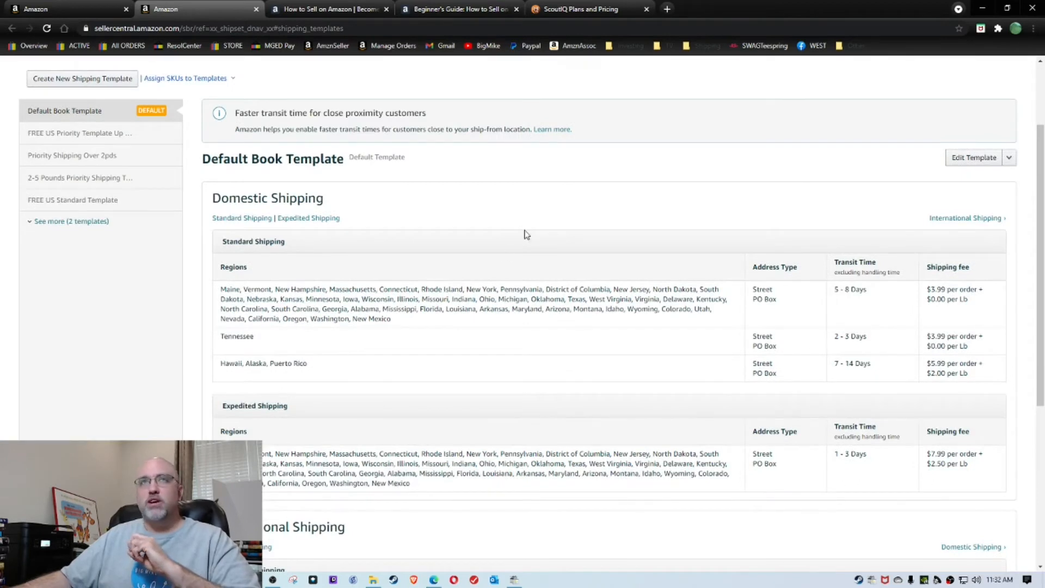
{"action": "scroll", "coordinate": [523, 233], "scroll_direction": "up", "scroll_amount": 2}
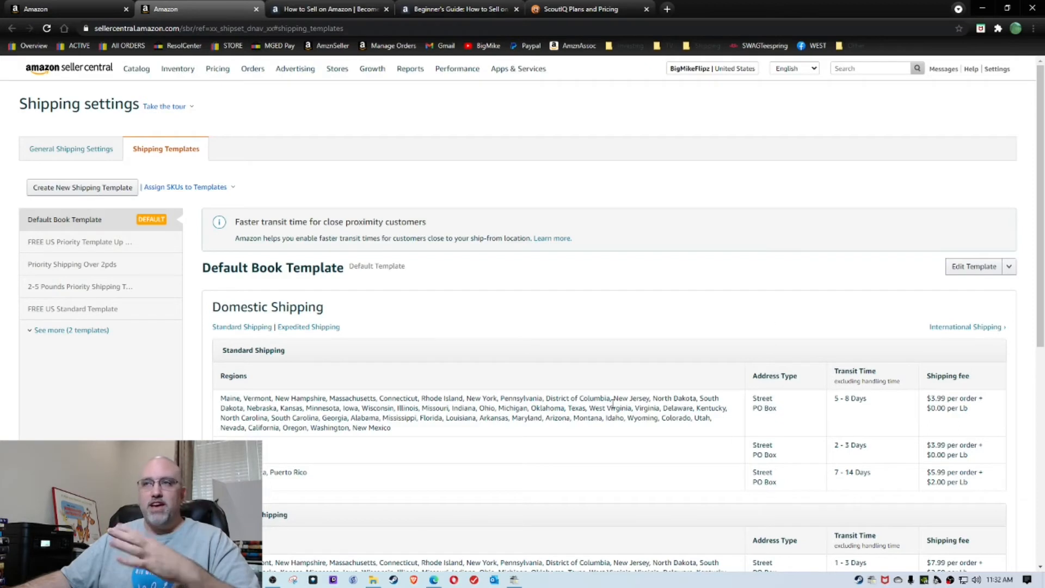
{"action": "scroll", "coordinate": [914, 384], "scroll_direction": "down", "scroll_amount": 2}
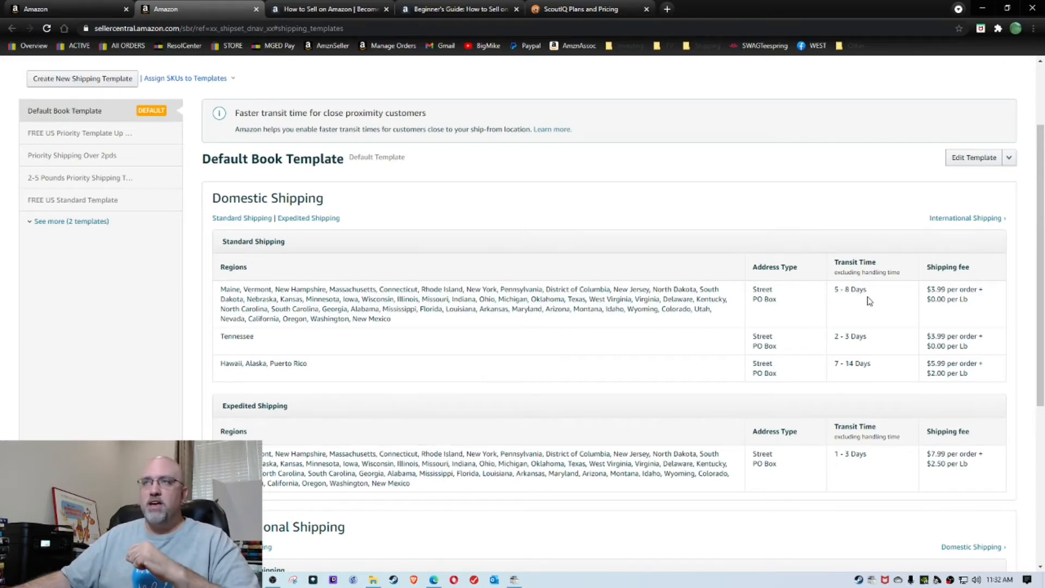
Open the Default Book Template for editing and review its rate model and domestic shipping options.
{"action": "left_click", "coordinate": [973, 158]}
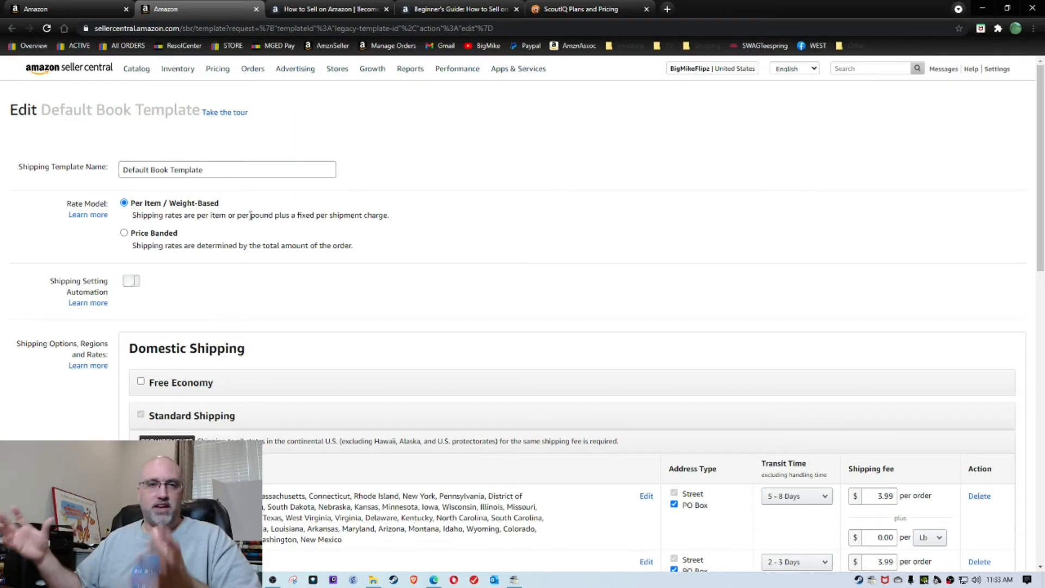
{"action": "scroll", "coordinate": [488, 321], "scroll_direction": "down", "scroll_amount": 3}
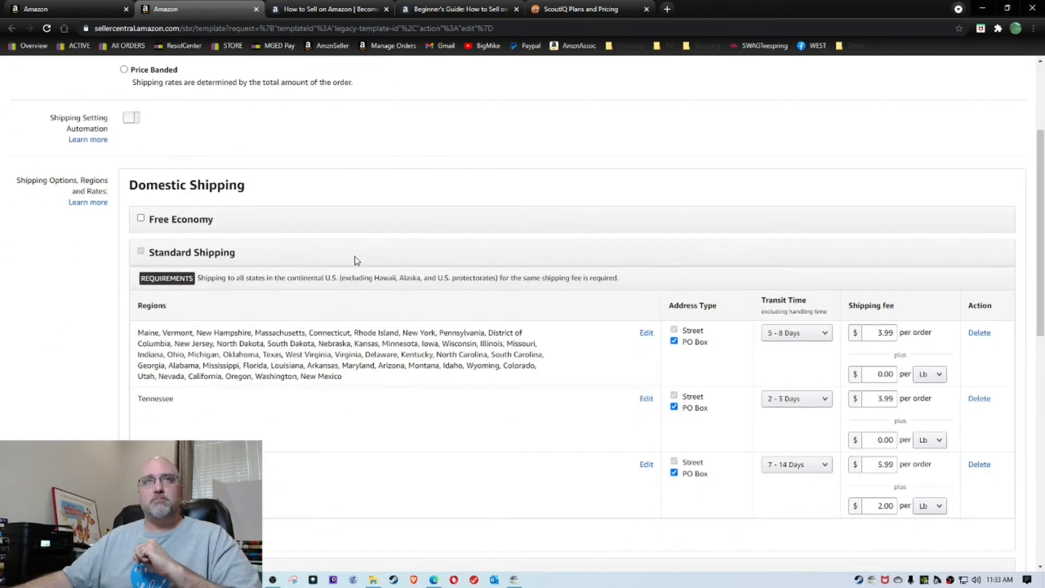
{"action": "scroll", "coordinate": [288, 141], "scroll_direction": "up", "scroll_amount": 2}
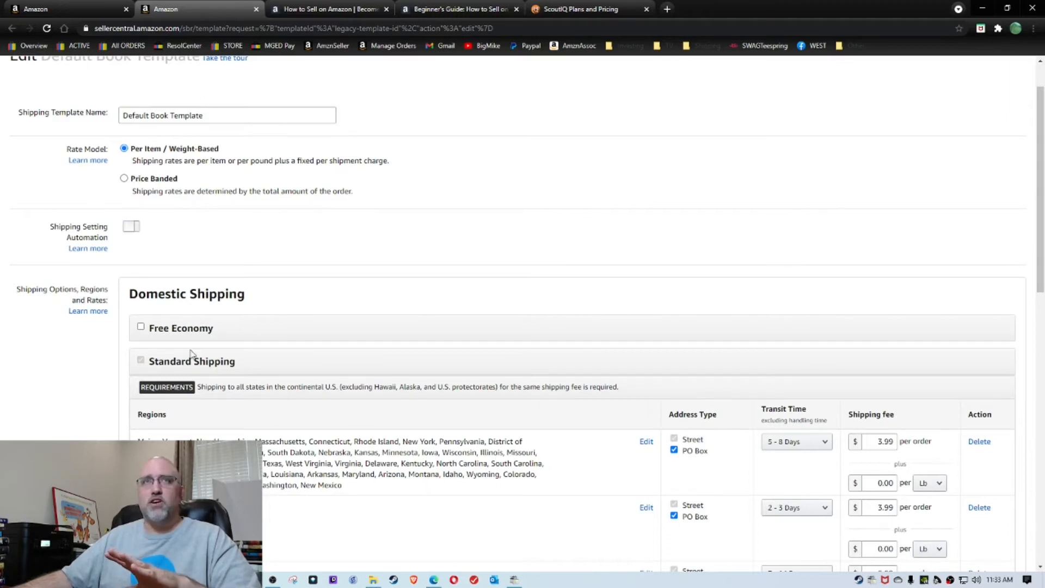
{"action": "scroll", "coordinate": [583, 322], "scroll_direction": "down", "scroll_amount": 4}
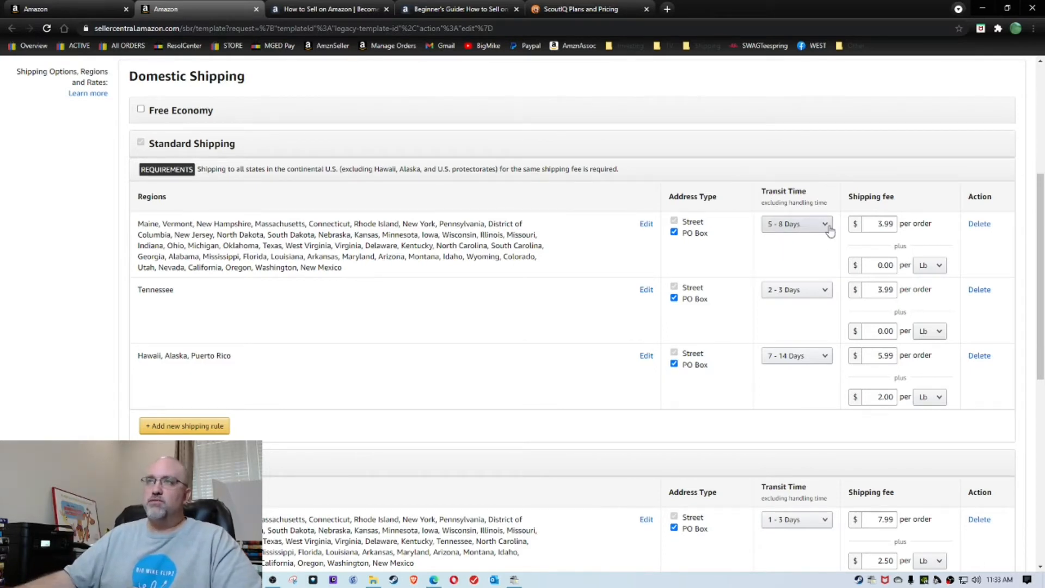
Examine the standard shipping fees per order and per pound and the list of continental U.S. states they cover.
{"action": "double_click", "coordinate": [878, 222]}
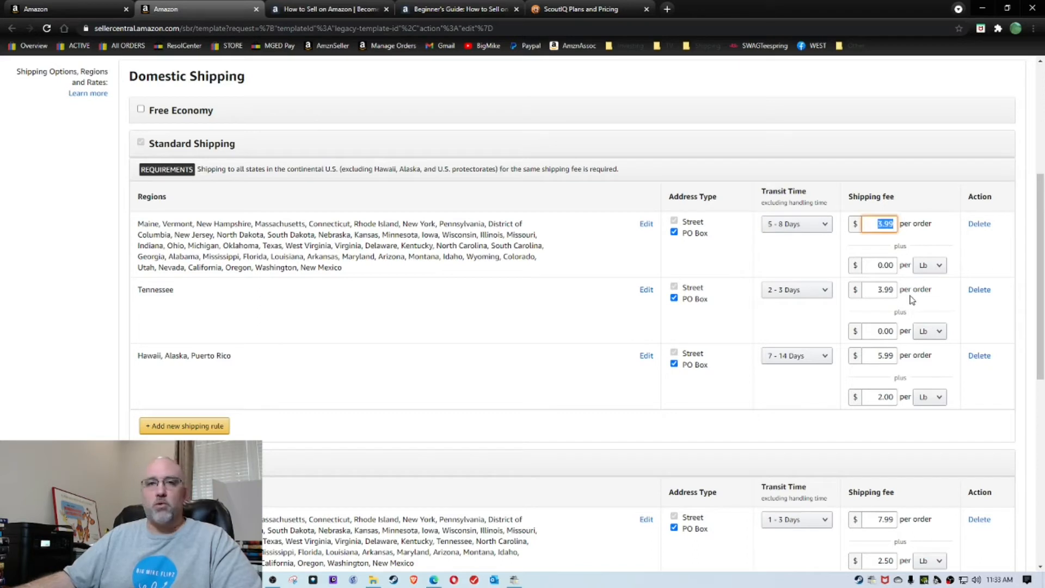
{"action": "double_click", "coordinate": [880, 265]}
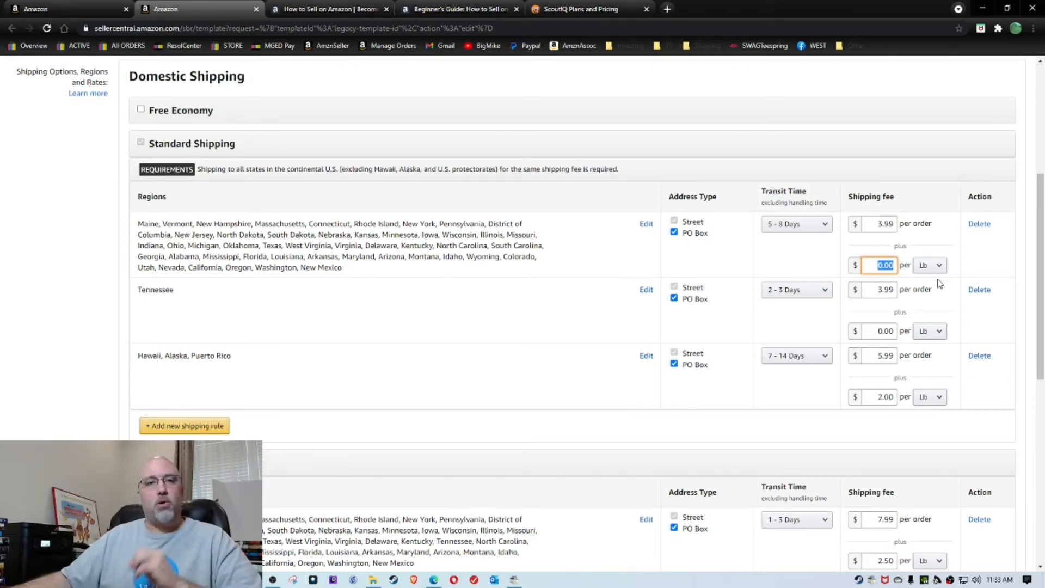
{"action": "scroll", "coordinate": [715, 308], "scroll_direction": "up", "scroll_amount": 5}
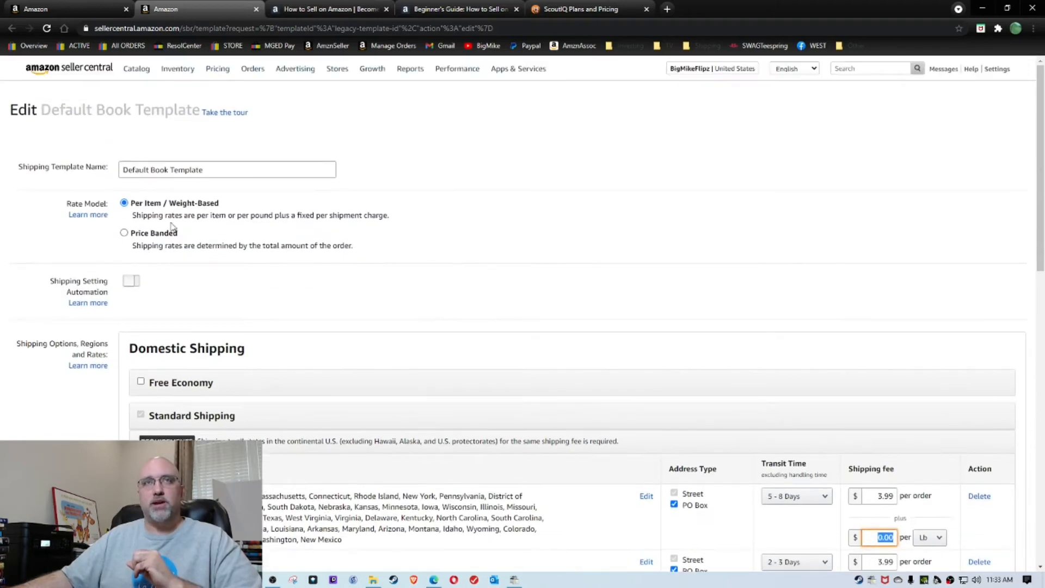
{"action": "scroll", "coordinate": [929, 392], "scroll_direction": "down", "scroll_amount": 4}
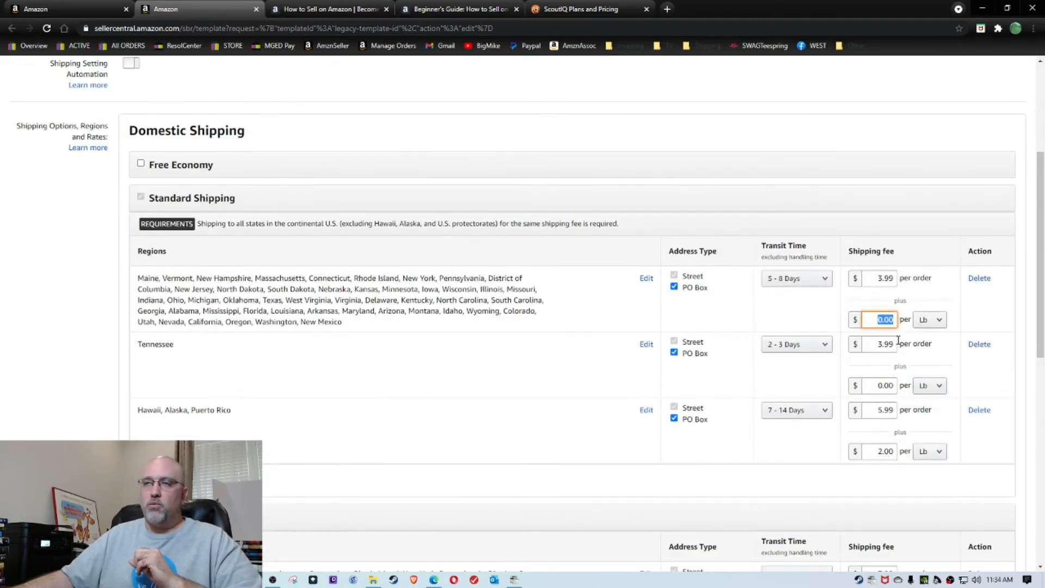
{"action": "left_click_drag", "start_coordinate": [353, 323], "coordinate": [128, 280]}
{"action": "left_click", "coordinate": [321, 296]}
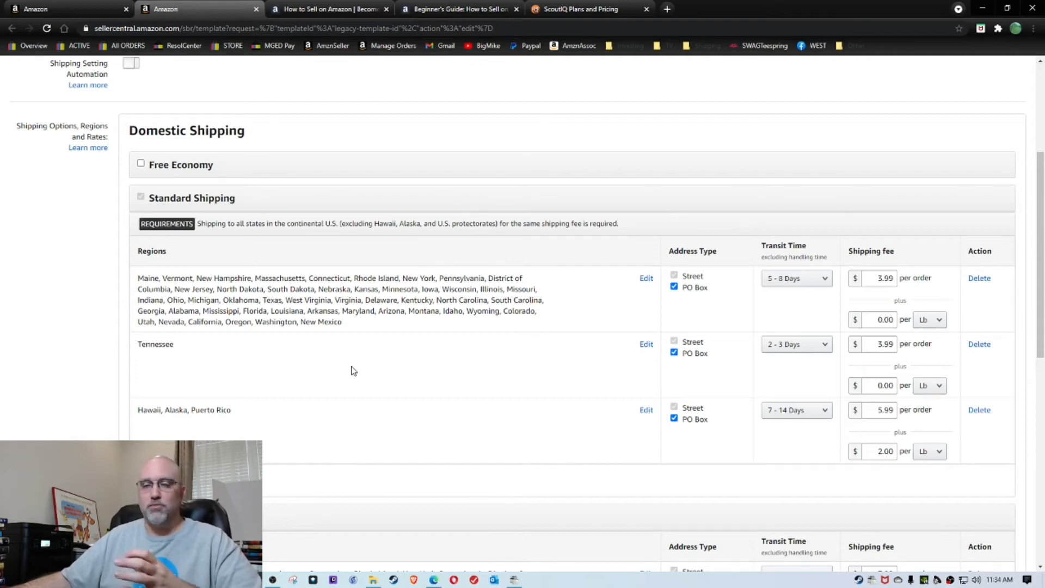
Review the domestic standard shipping rules for Tennessee and for Hawaii, Alaska and Puerto Rico, including transit times and fees.
{"action": "scroll", "coordinate": [415, 346], "scroll_direction": "down", "scroll_amount": 1}
{"action": "left_click_drag", "start_coordinate": [185, 294], "coordinate": [130, 298]}
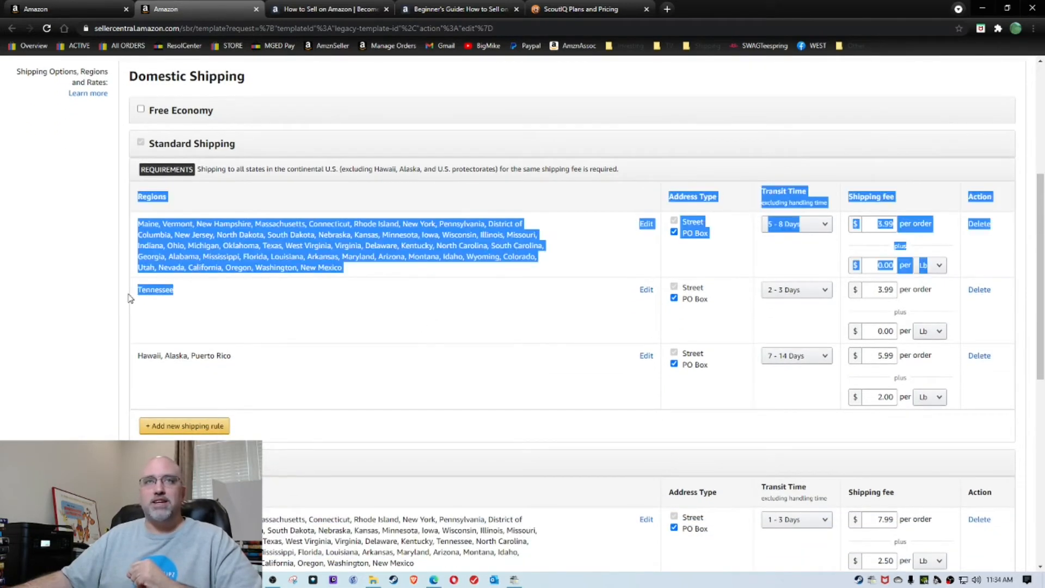
{"action": "left_click", "coordinate": [542, 327]}
{"action": "double_click", "coordinate": [877, 290]}
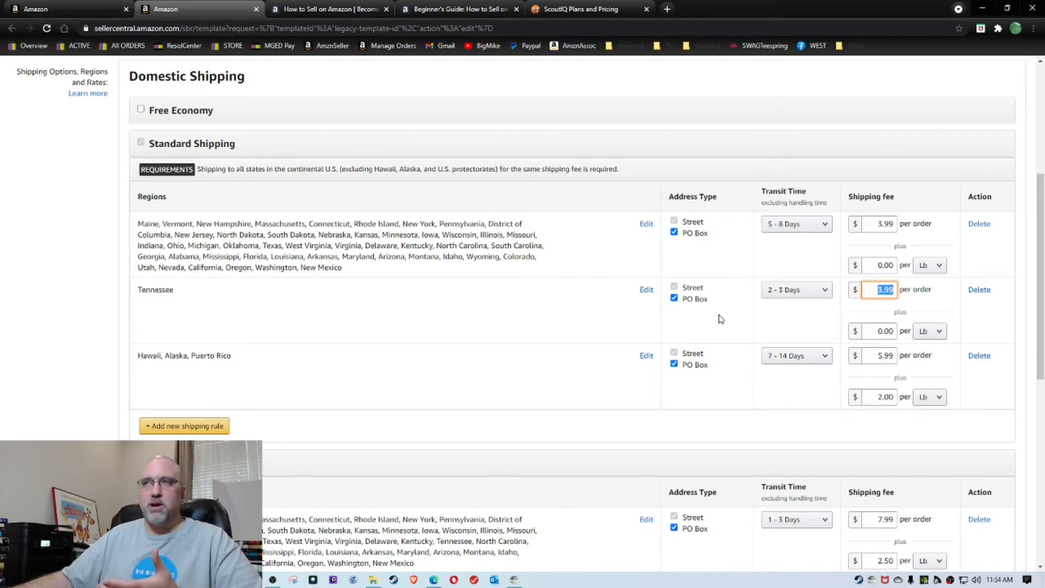
{"action": "scroll", "coordinate": [626, 294], "scroll_direction": "down", "scroll_amount": 1}
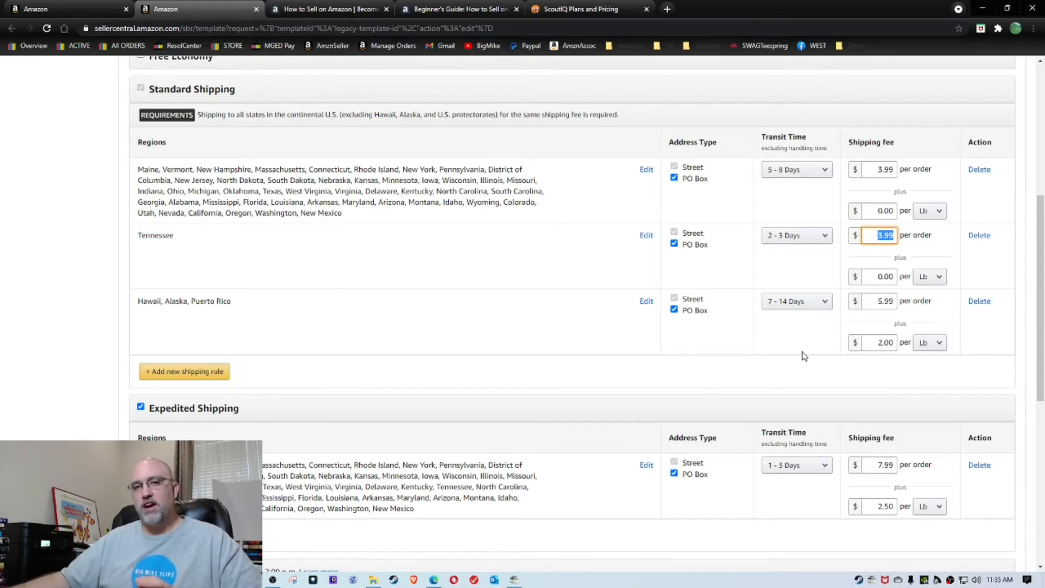
Review the Expedited Shipping rule's fees and the International Shipping rule for Canada in the Default Book Template.
{"action": "scroll", "coordinate": [566, 378], "scroll_direction": "down", "scroll_amount": 3}
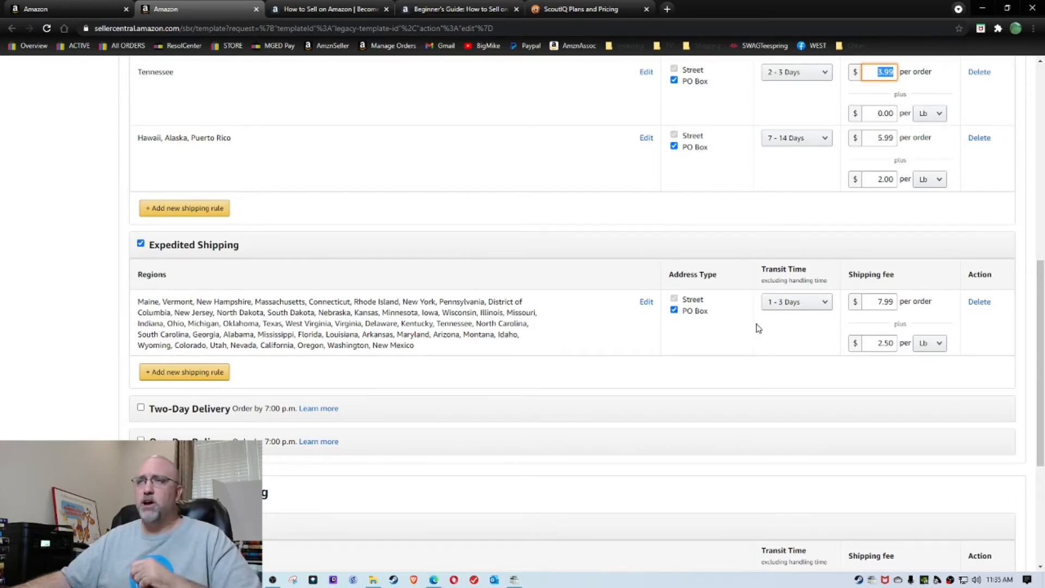
{"action": "left_click", "coordinate": [882, 301]}
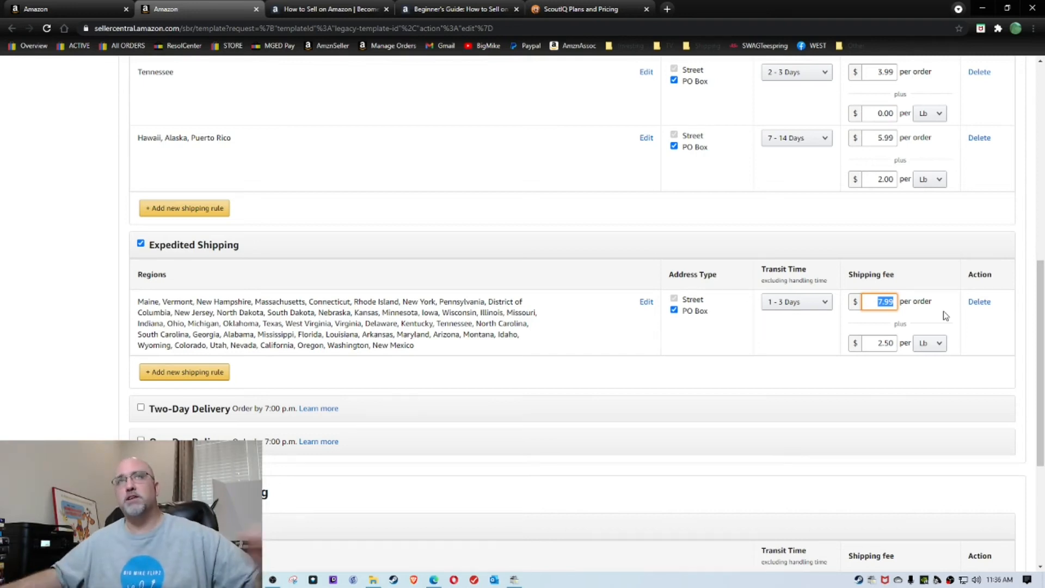
{"action": "scroll", "coordinate": [637, 399], "scroll_direction": "down", "scroll_amount": 4}
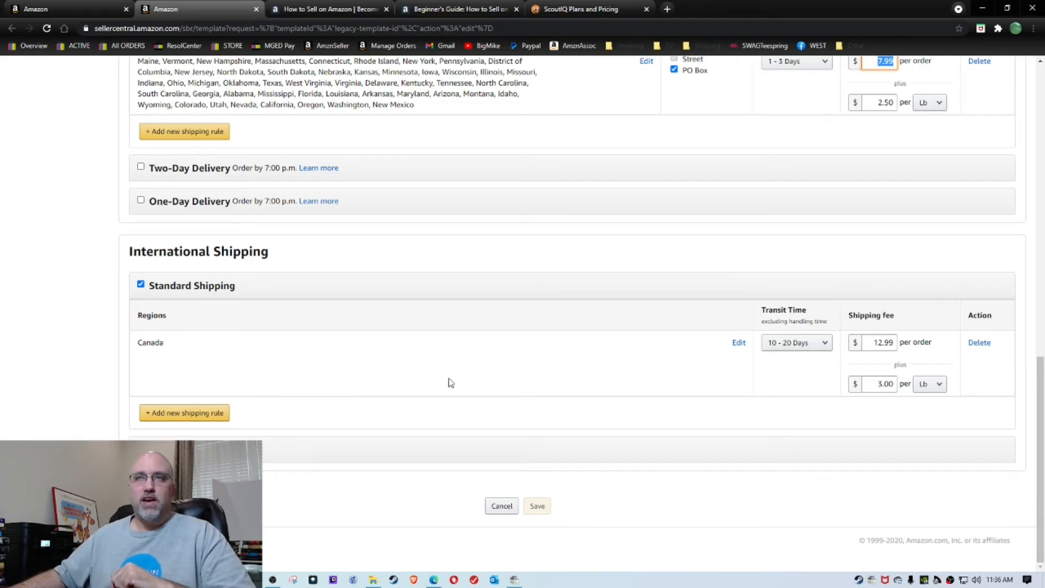
{"action": "left_click", "coordinate": [870, 342]}
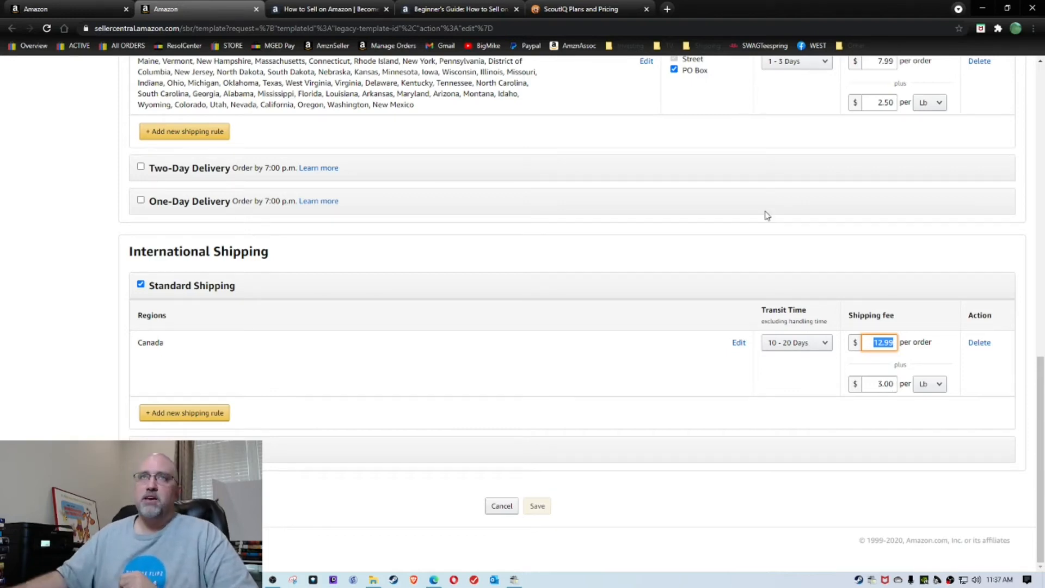
Go to the page for adding a product and search Amazon's catalog for "wheat belly".
{"action": "scroll", "coordinate": [631, 340], "scroll_direction": "up", "scroll_amount": 9}
{"action": "scroll", "coordinate": [641, 338], "scroll_direction": "up", "scroll_amount": 5}
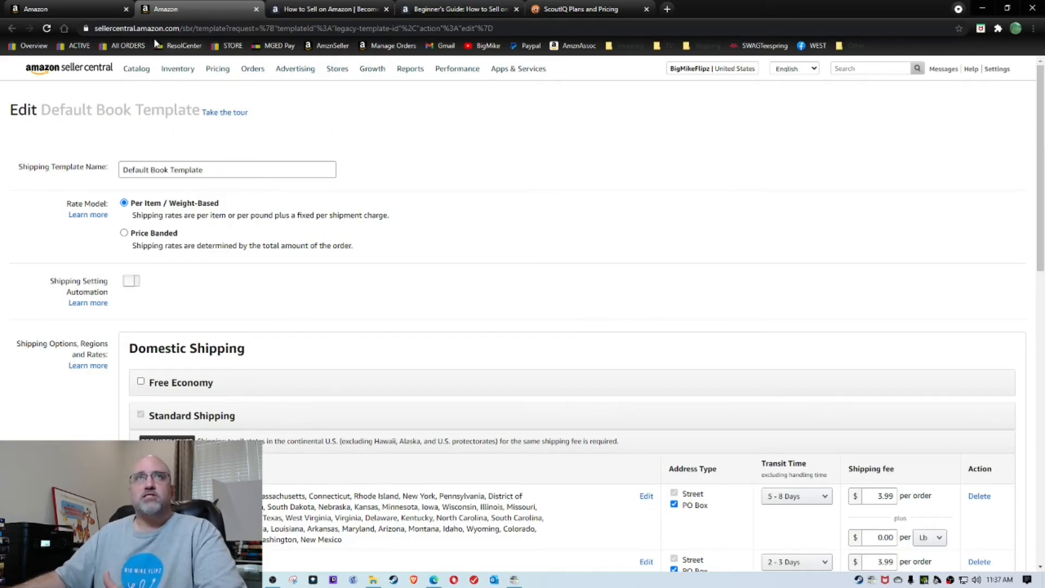
{"action": "mouse_move", "coordinate": [185, 72]}
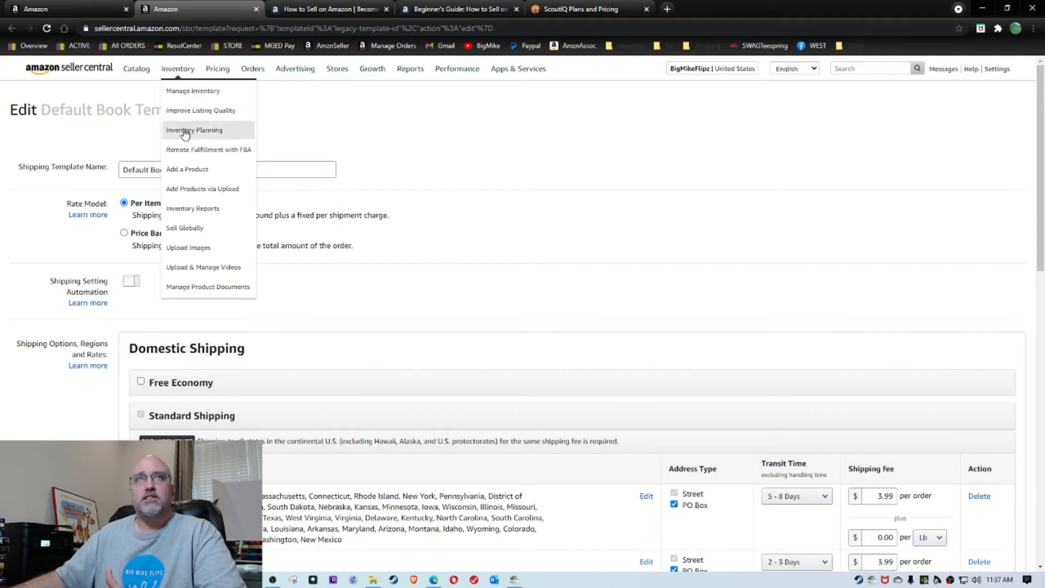
{"action": "left_click", "coordinate": [187, 170]}
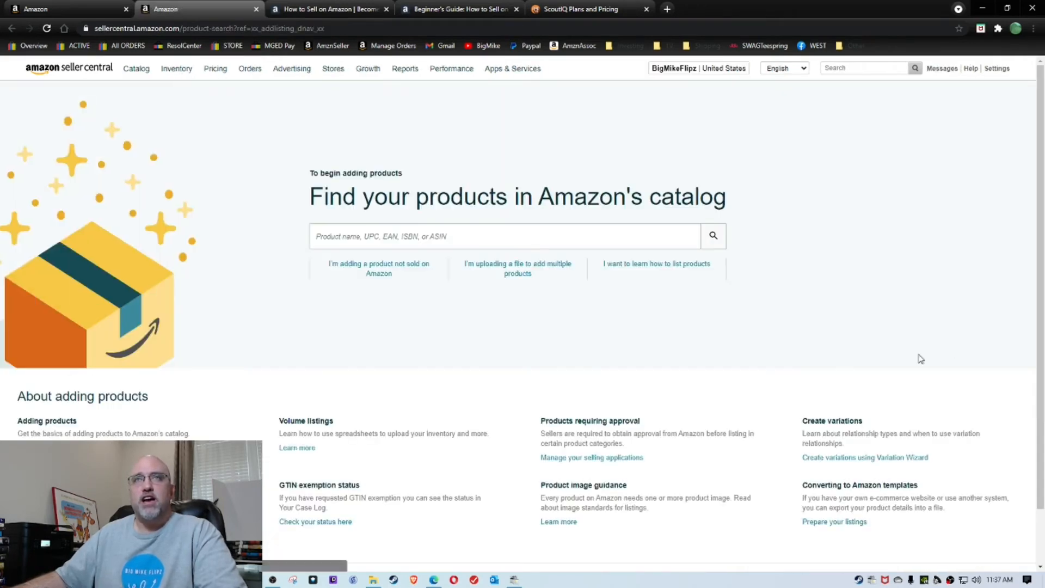
{"action": "left_click", "coordinate": [520, 237]}
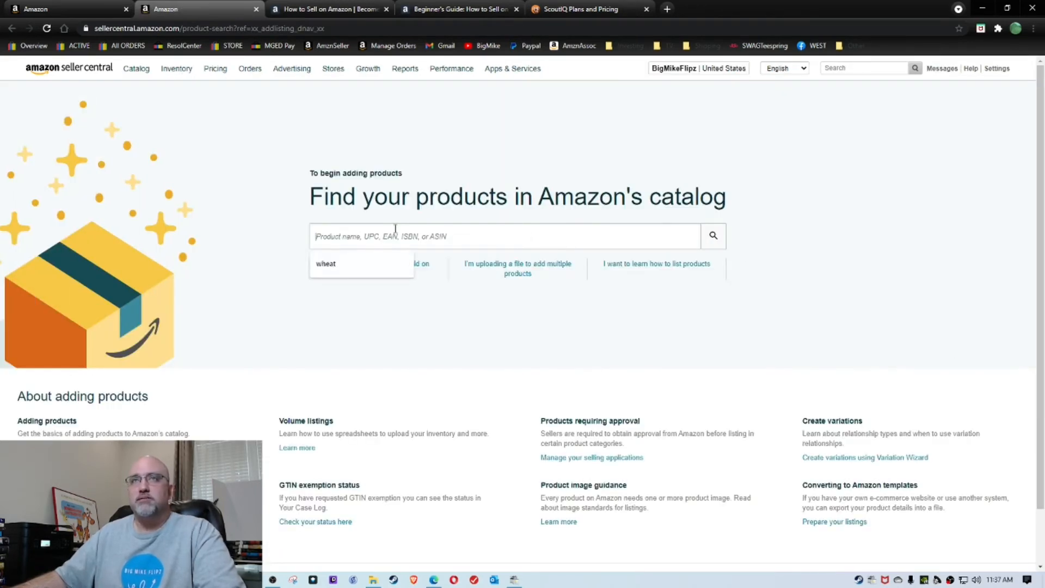
{"action": "type", "text": "whea"}
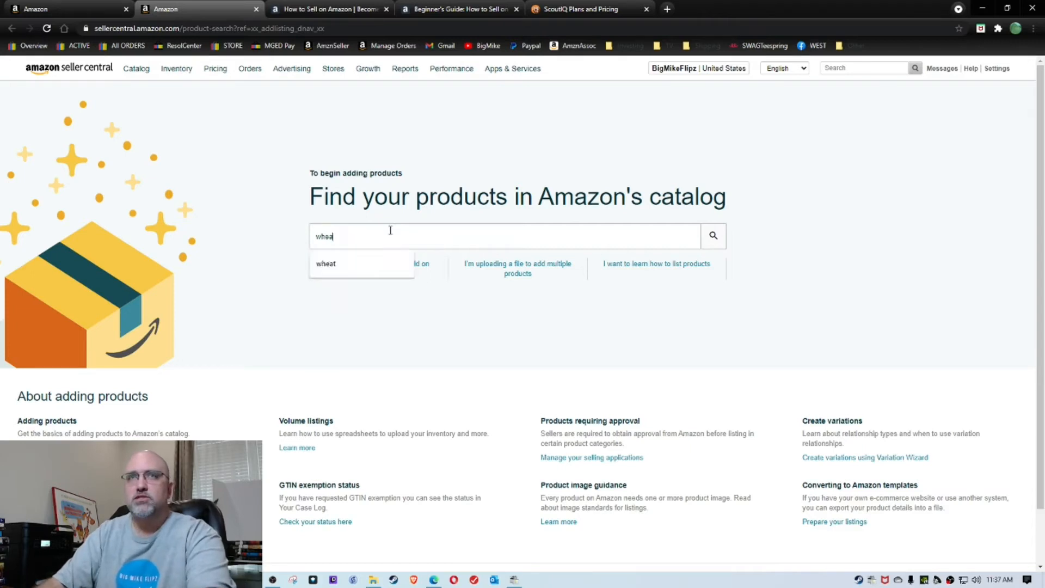
{"action": "type", "text": "t belly"}
{"action": "key", "text": "Return"}
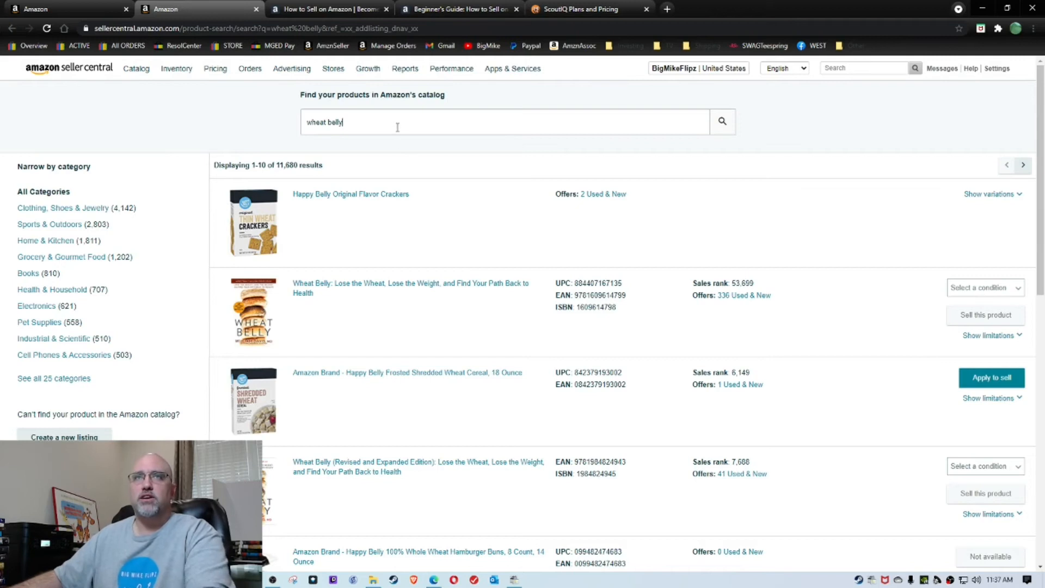
Start selling the original Wheat Belly book with the condition New.
{"action": "left_click", "coordinate": [985, 288]}
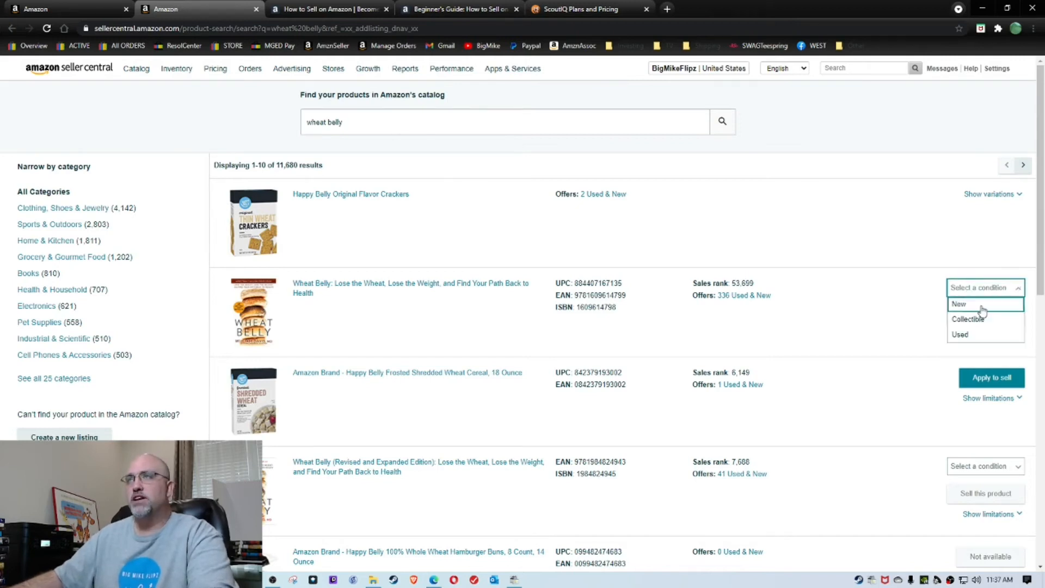
{"action": "left_click", "coordinate": [966, 304]}
{"action": "left_click", "coordinate": [987, 315]}
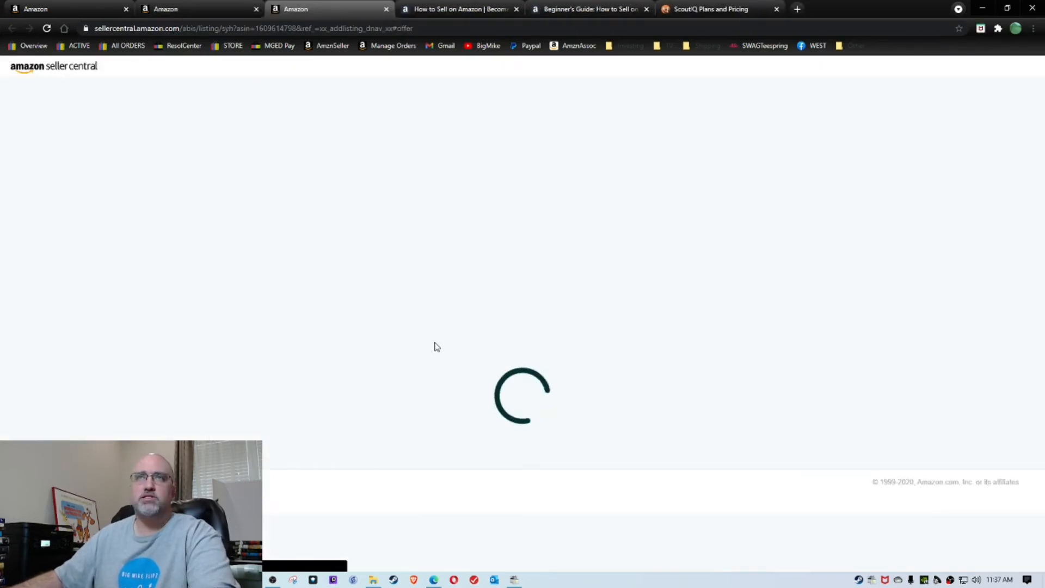
Enter the seller SKU boo.500621.50121.1.11AZ4, check the competing new offers and set the price to $0.98.
{"action": "left_click", "coordinate": [493, 320]}
{"action": "type", "text": "boo.500621.50121.1.11AZ4"}
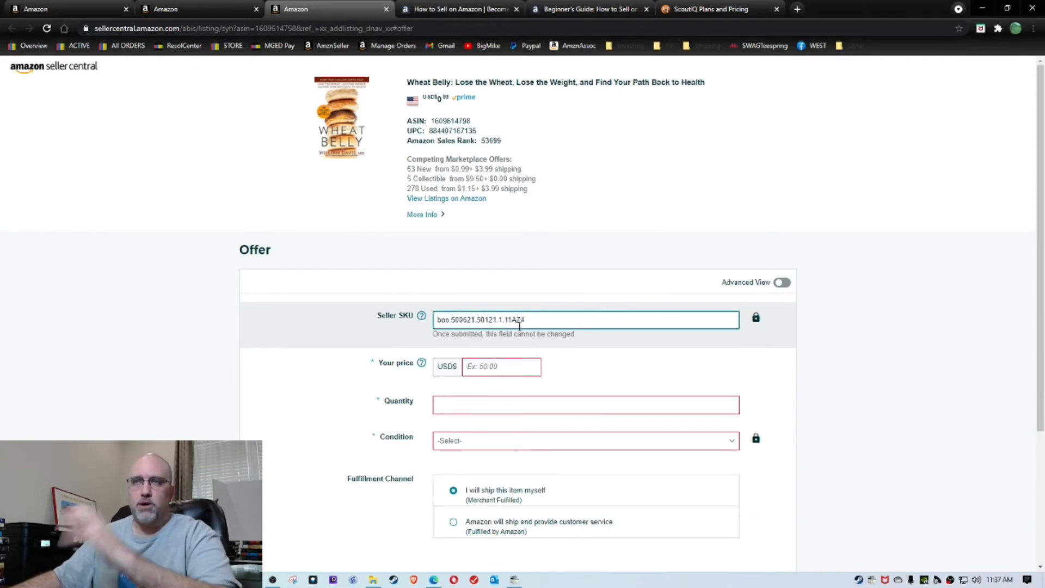
{"action": "left_click", "coordinate": [495, 366]}
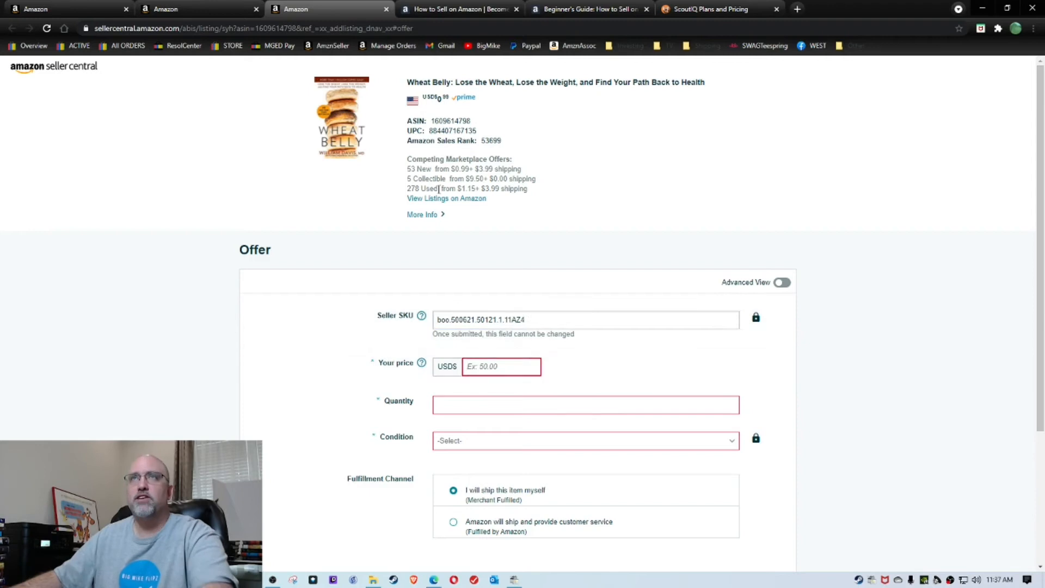
{"action": "left_click_drag", "start_coordinate": [455, 170], "coordinate": [528, 173]}
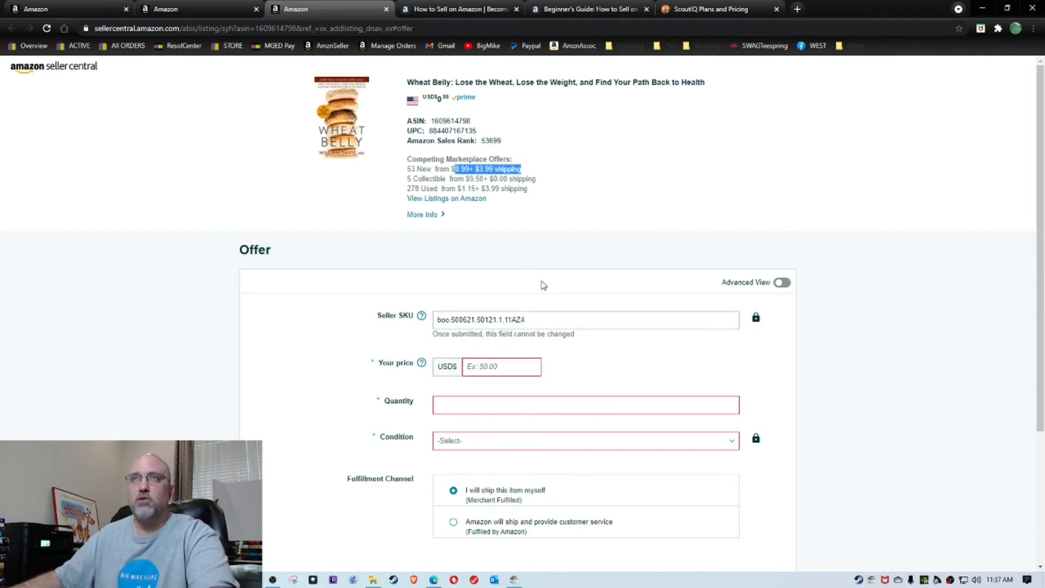
{"action": "left_click", "coordinate": [532, 366]}
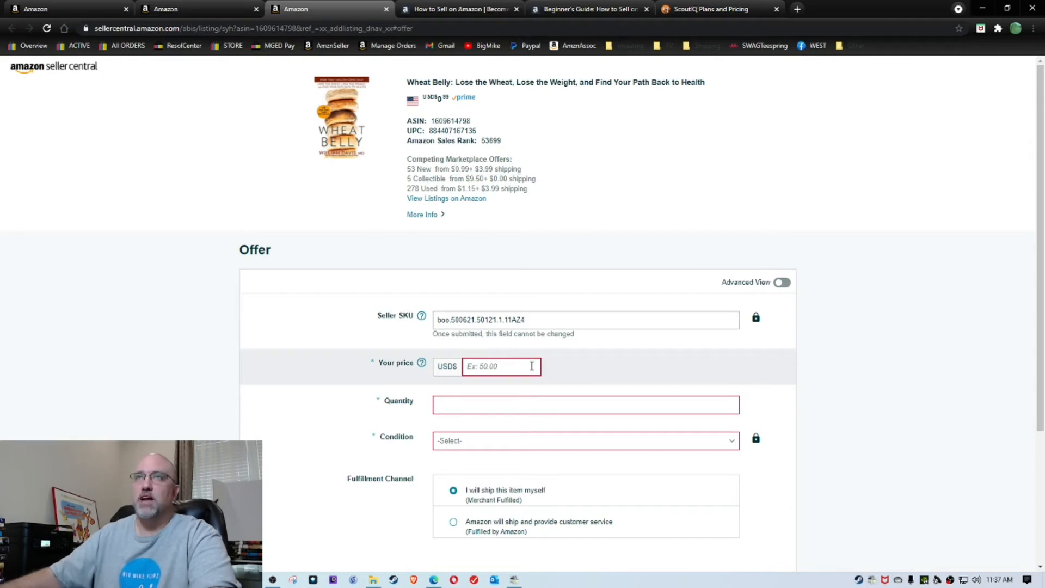
{"action": "type", "text": ".98"}
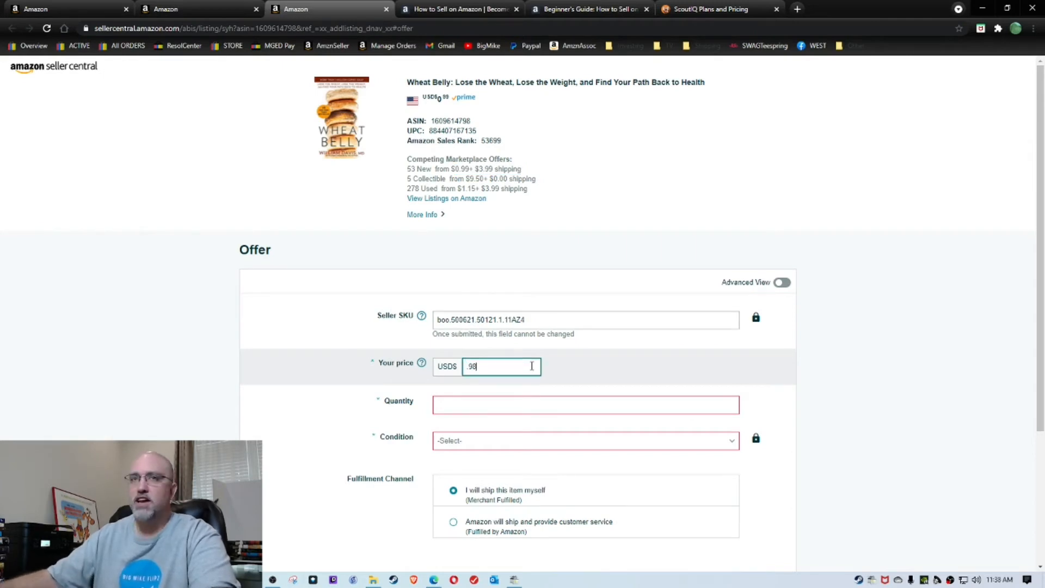
Set the offer's quantity to 1 and its condition to New.
{"action": "left_click", "coordinate": [513, 398]}
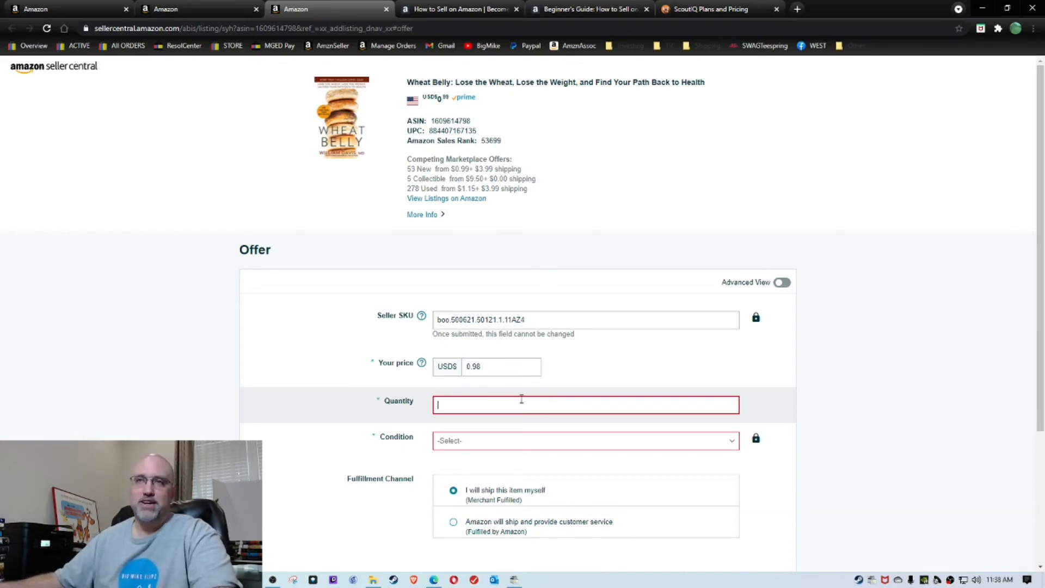
{"action": "type", "text": "1"}
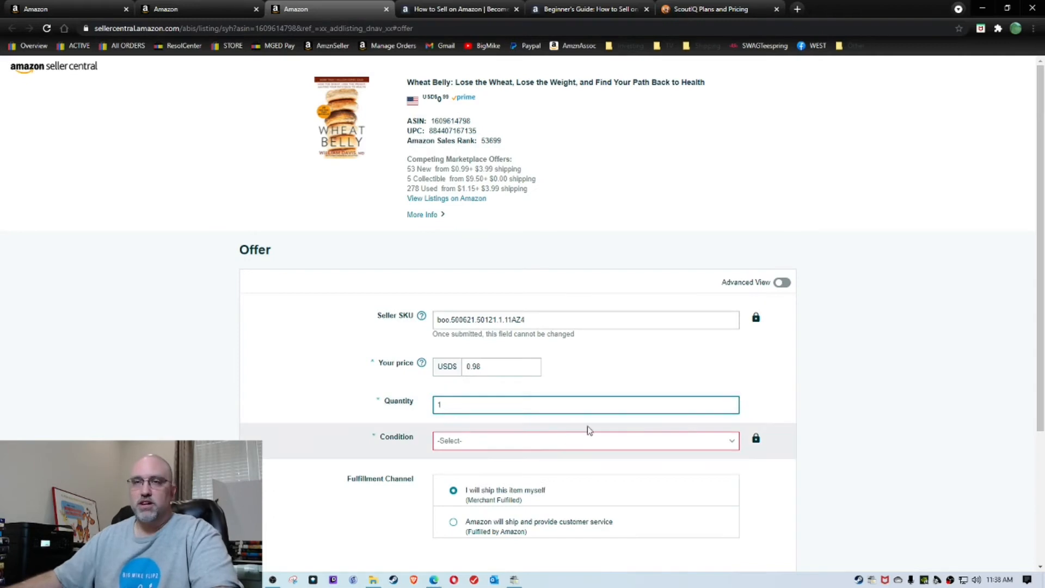
{"action": "left_click", "coordinate": [520, 445]}
{"action": "left_click", "coordinate": [478, 286]}
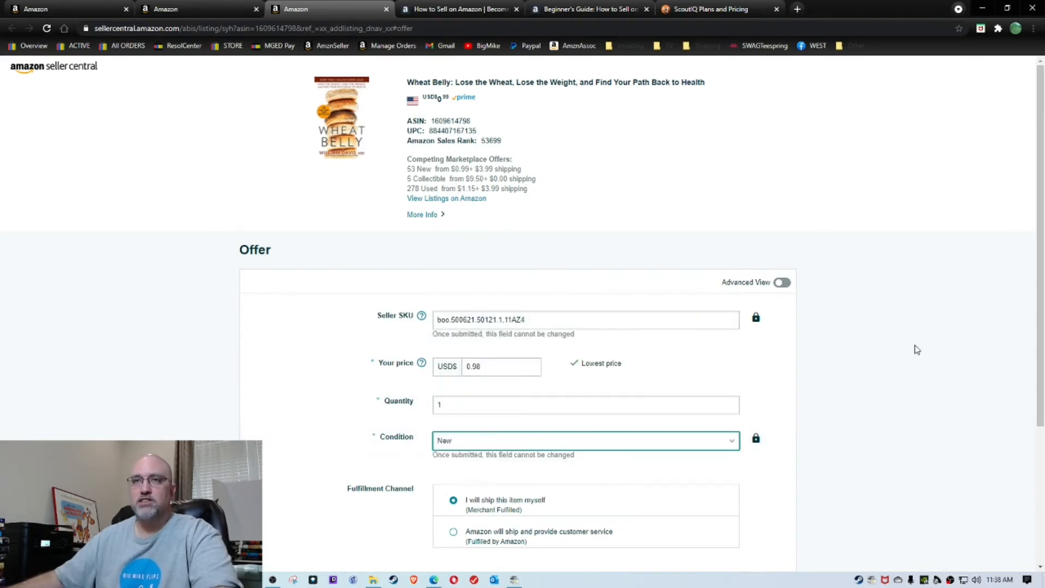
Turn on the offer form's advanced view and skim its additional fields.
{"action": "scroll", "coordinate": [890, 348], "scroll_direction": "down", "scroll_amount": 2}
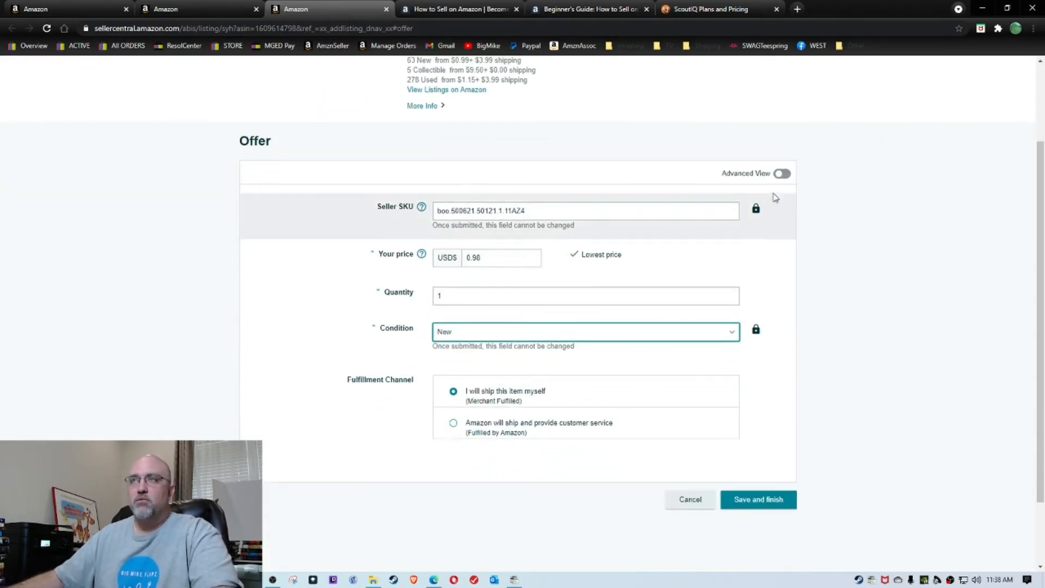
{"action": "left_click", "coordinate": [783, 176]}
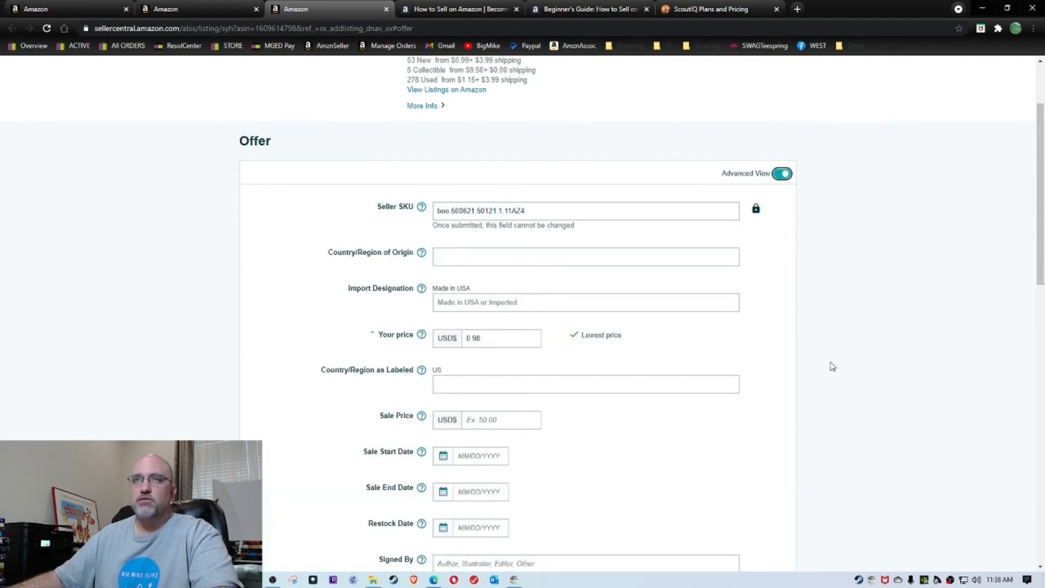
{"action": "scroll", "coordinate": [777, 366], "scroll_direction": "down", "scroll_amount": 2}
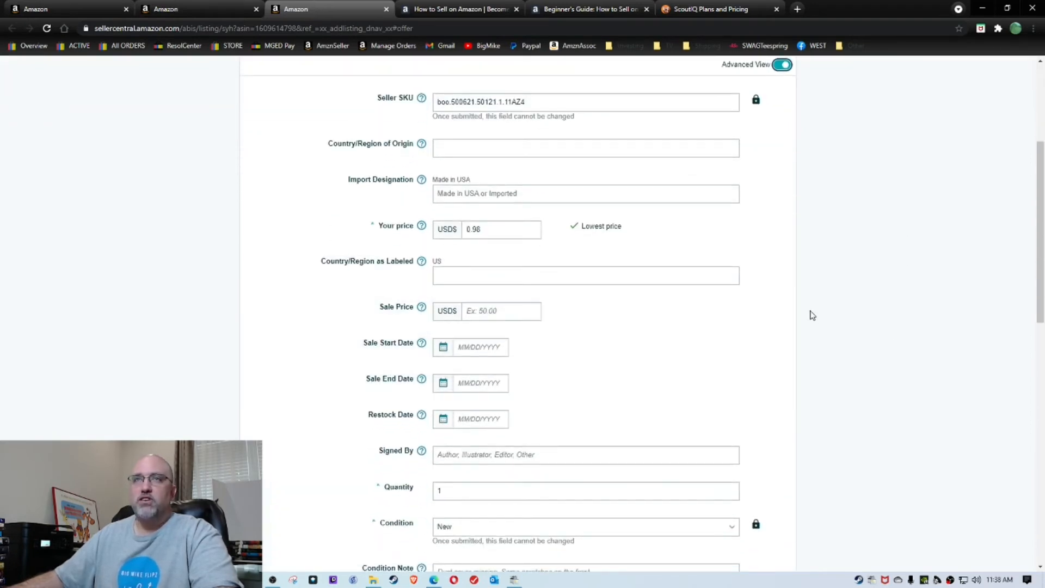
{"action": "scroll", "coordinate": [804, 331], "scroll_direction": "down", "scroll_amount": 3}
{"action": "scroll", "coordinate": [812, 285], "scroll_direction": "up", "scroll_amount": 5}
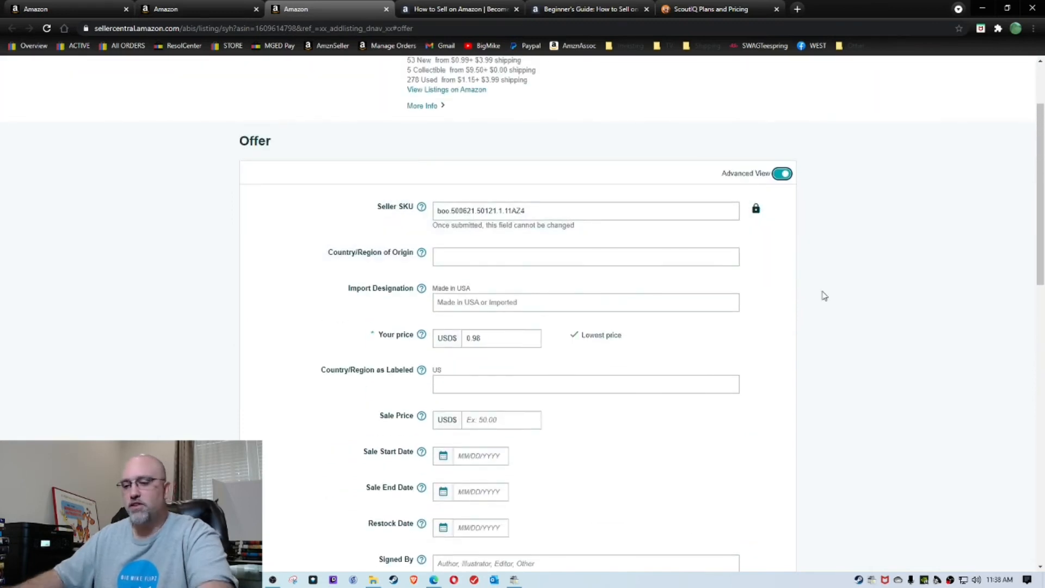
Find "shipping" on the page to reach the Merchant Shipping Group field and review its available templates, keeping Default Book Template.
{"action": "key", "text": "ctrl+f"}
{"action": "type", "text": "shipping"}
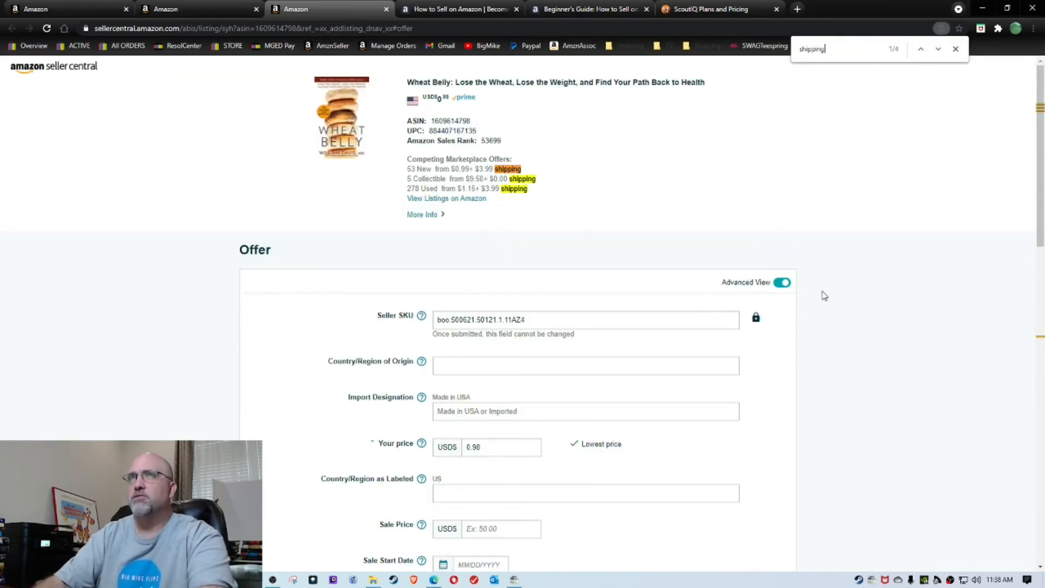
{"action": "left_click", "coordinate": [938, 48]}
{"action": "left_click", "coordinate": [938, 49]}
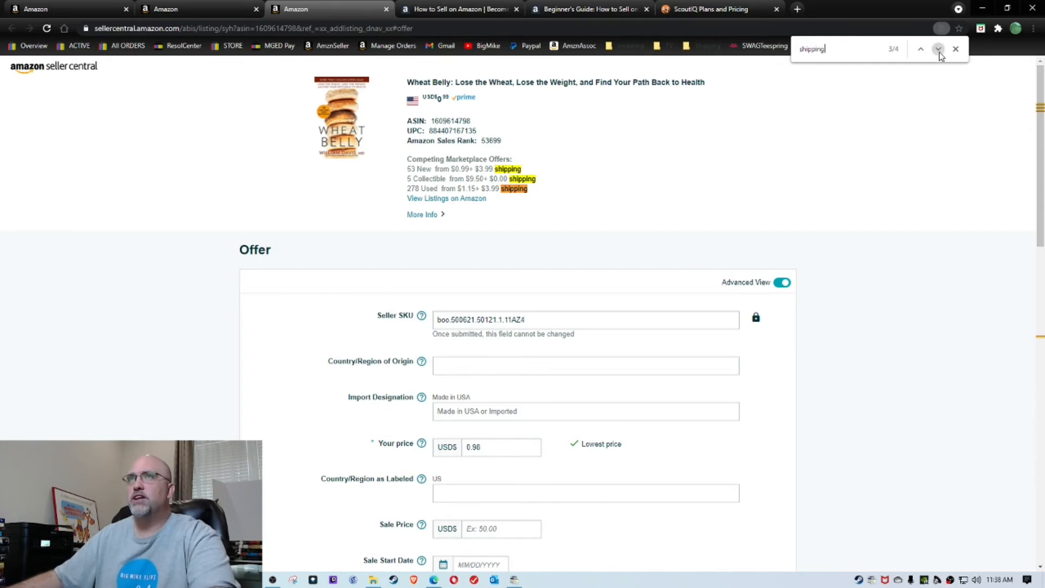
{"action": "left_click", "coordinate": [938, 49]}
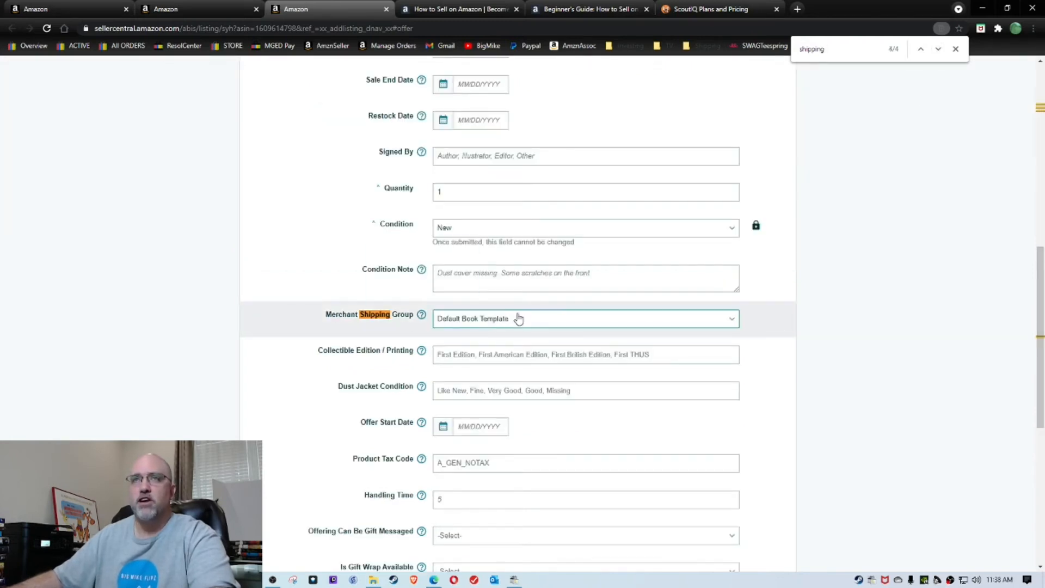
{"action": "left_click", "coordinate": [537, 321]}
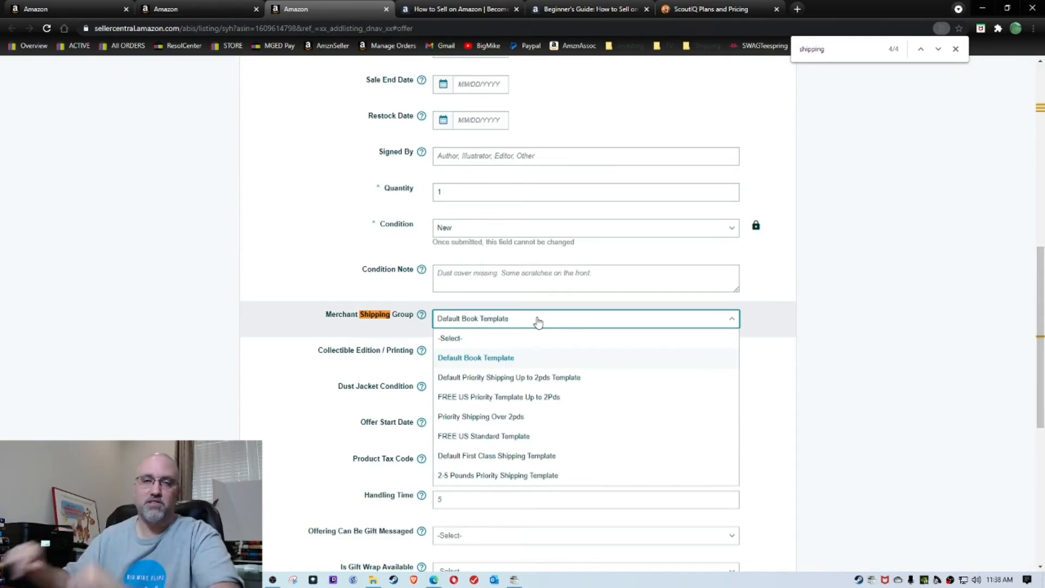
{"action": "left_click", "coordinate": [533, 321]}
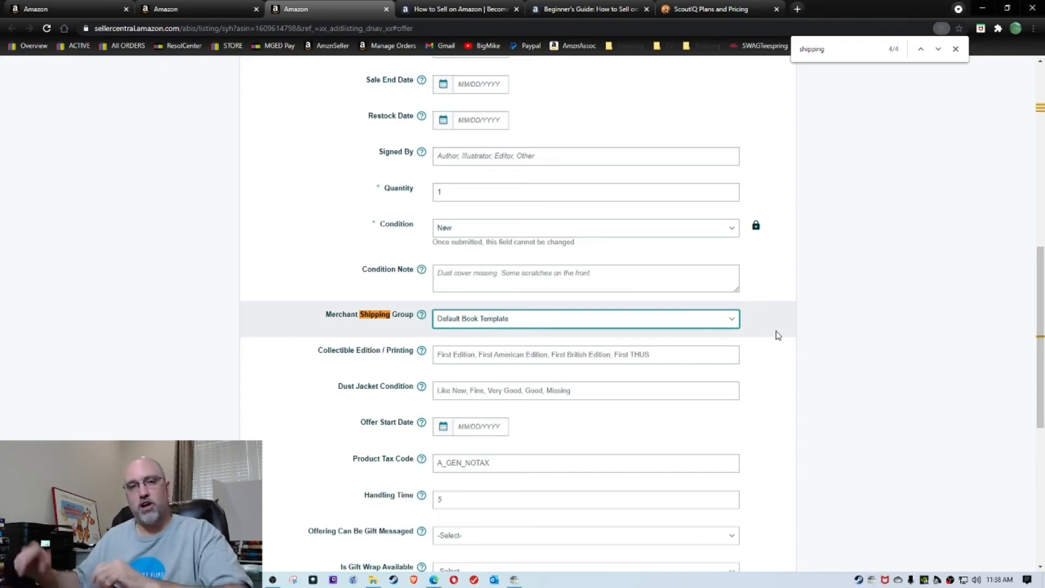
Look over the advanced offer fields again, from the seller SKU and pricing to the options below the shipping group.
{"action": "scroll", "coordinate": [869, 346], "scroll_direction": "down", "scroll_amount": 2}
{"action": "scroll", "coordinate": [876, 362], "scroll_direction": "down", "scroll_amount": 2}
{"action": "scroll", "coordinate": [854, 221], "scroll_direction": "up", "scroll_amount": 10}
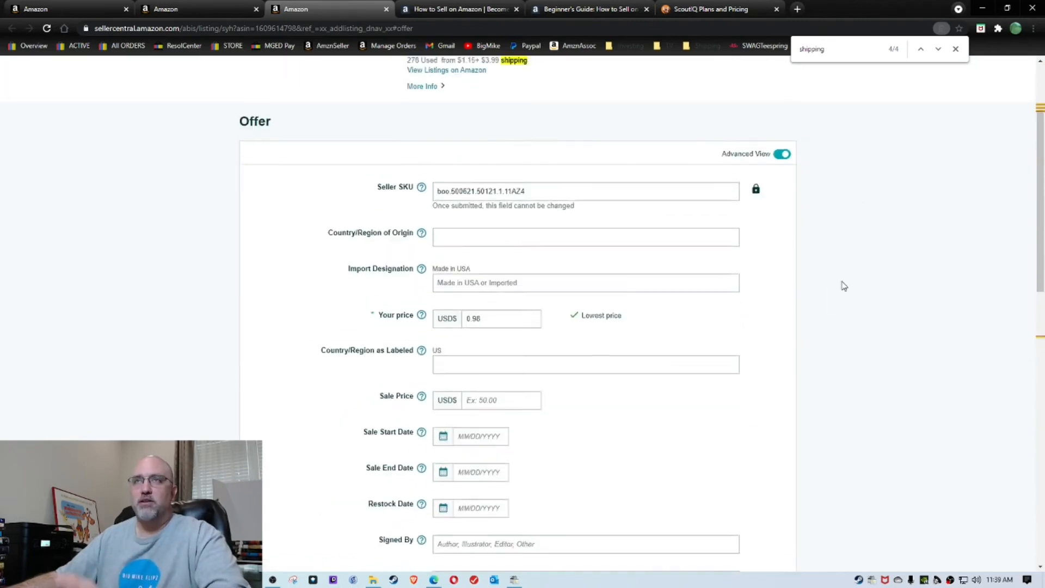
{"action": "scroll", "coordinate": [847, 316], "scroll_direction": "up", "scroll_amount": 1}
{"action": "scroll", "coordinate": [843, 372], "scroll_direction": "down", "scroll_amount": 1}
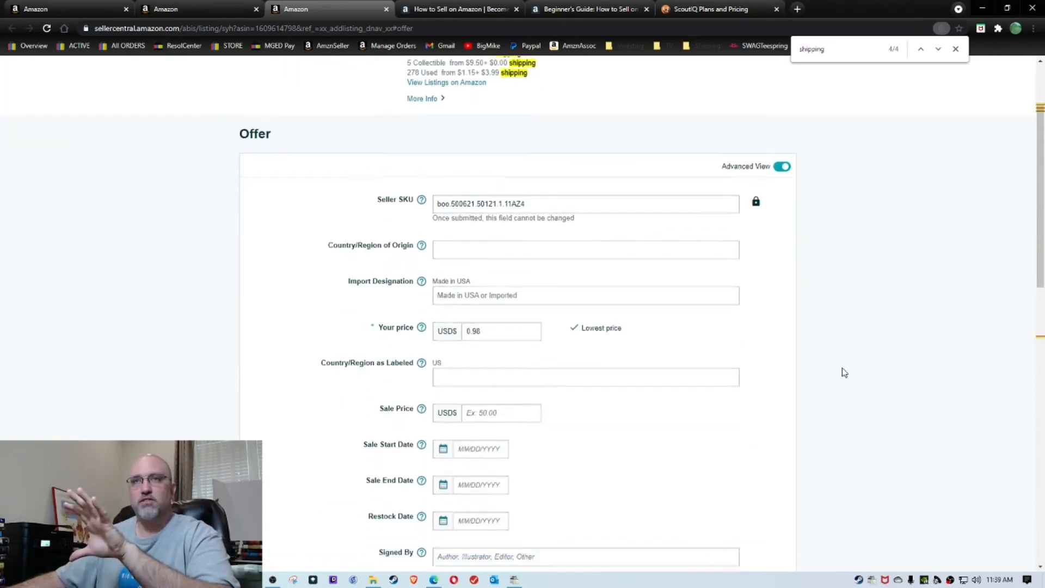
{"action": "scroll", "coordinate": [843, 372], "scroll_direction": "down", "scroll_amount": 1}
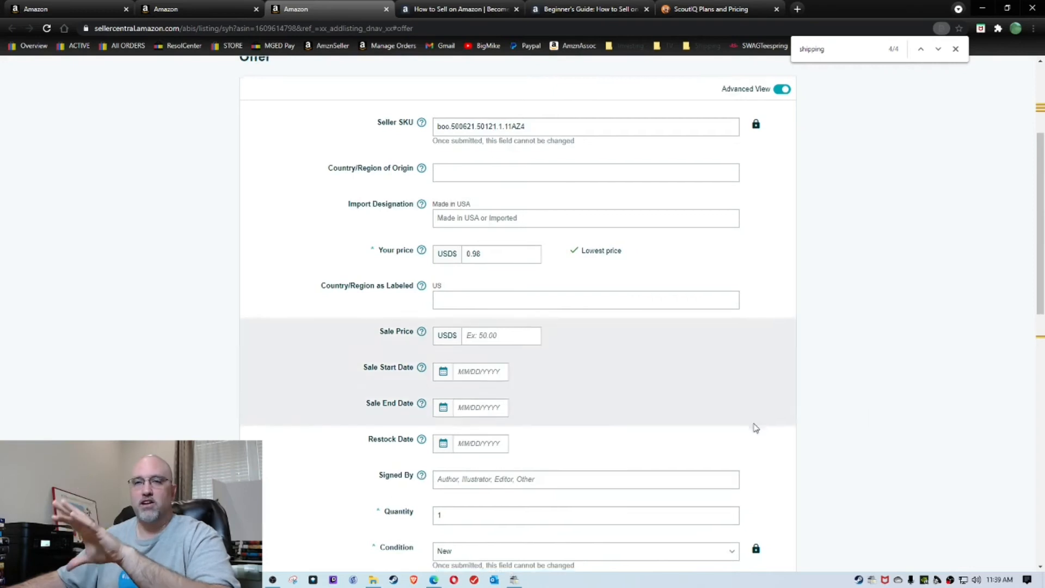
Turn off the offer form's advanced view and look over the basic fields, from the seller SKU to the fulfillment channel.
{"action": "scroll", "coordinate": [755, 427], "scroll_direction": "down", "scroll_amount": 10}
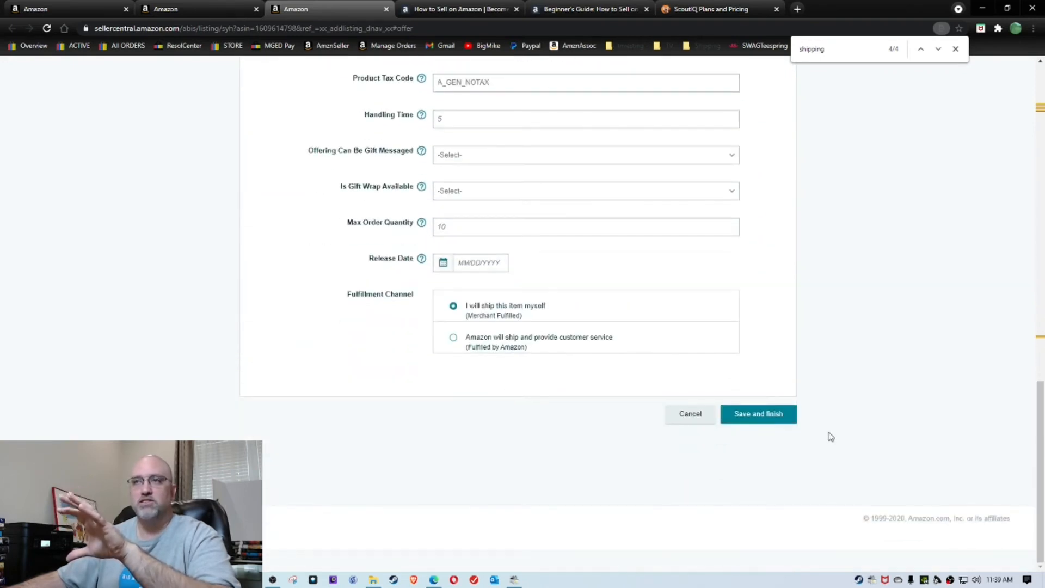
{"action": "scroll", "coordinate": [827, 433], "scroll_direction": "up", "scroll_amount": 15}
{"action": "left_click", "coordinate": [782, 283]}
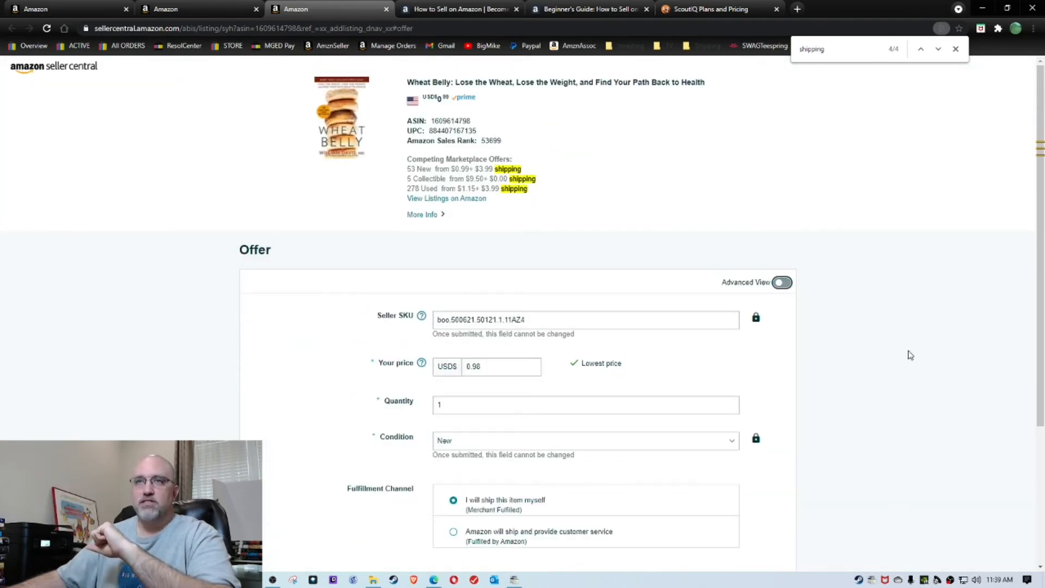
{"action": "scroll", "coordinate": [908, 359], "scroll_direction": "down", "scroll_amount": 3}
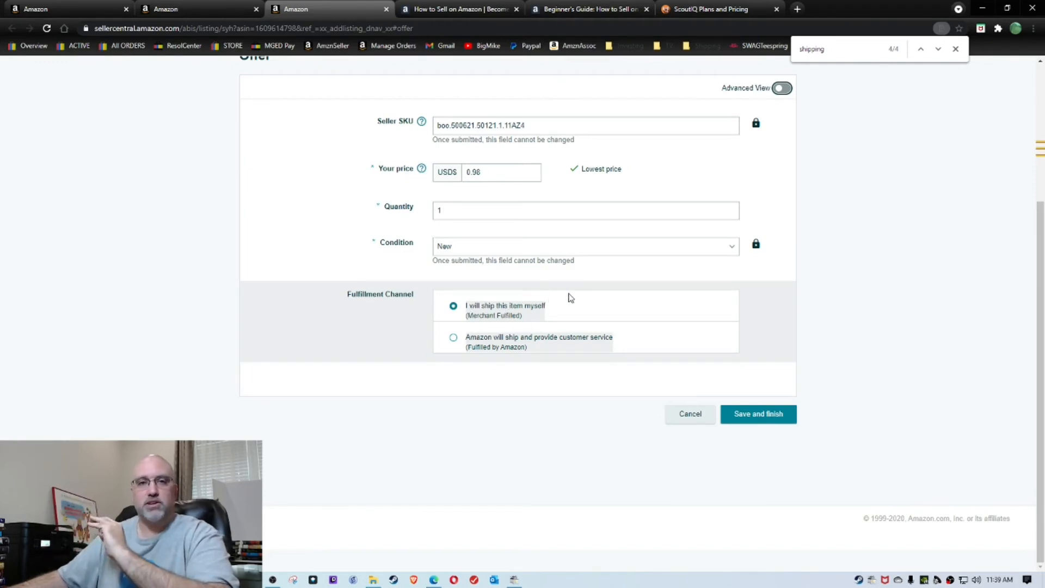
{"action": "scroll", "coordinate": [873, 297], "scroll_direction": "up", "scroll_amount": 1}
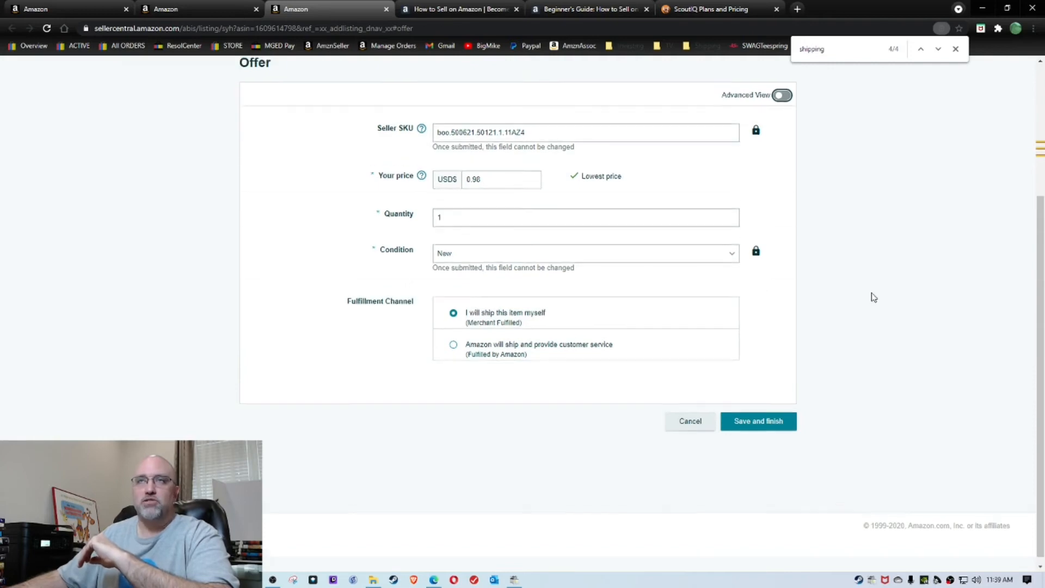
{"action": "scroll", "coordinate": [873, 297], "scroll_direction": "up", "scroll_amount": 1}
{"action": "scroll", "coordinate": [960, 454], "scroll_direction": "up", "scroll_amount": 2}
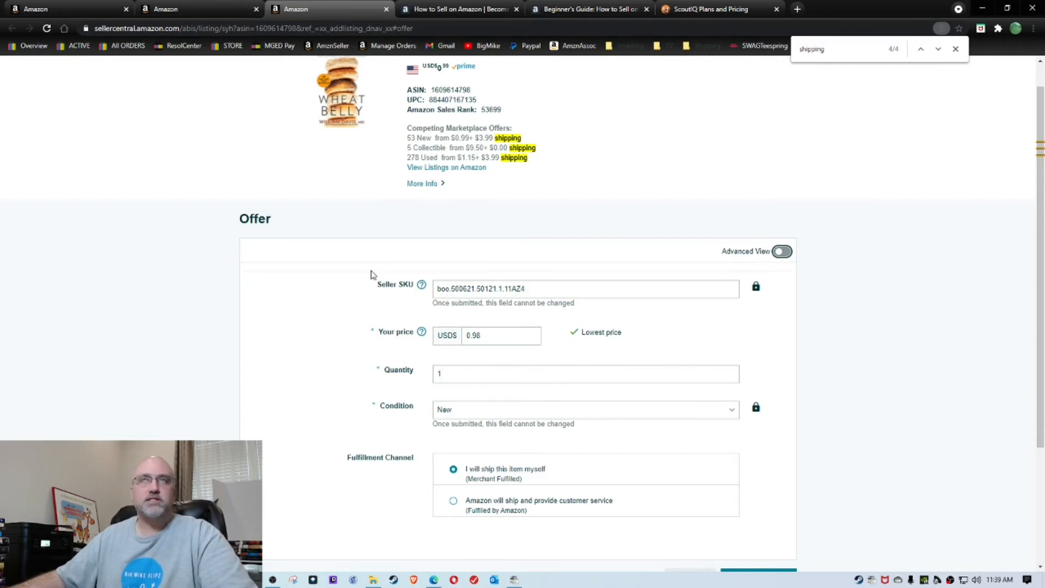
Close the offer form and open the Seller Central home page to browse the Match Featured Offer Price suggestions.
{"action": "left_click", "coordinate": [386, 9]}
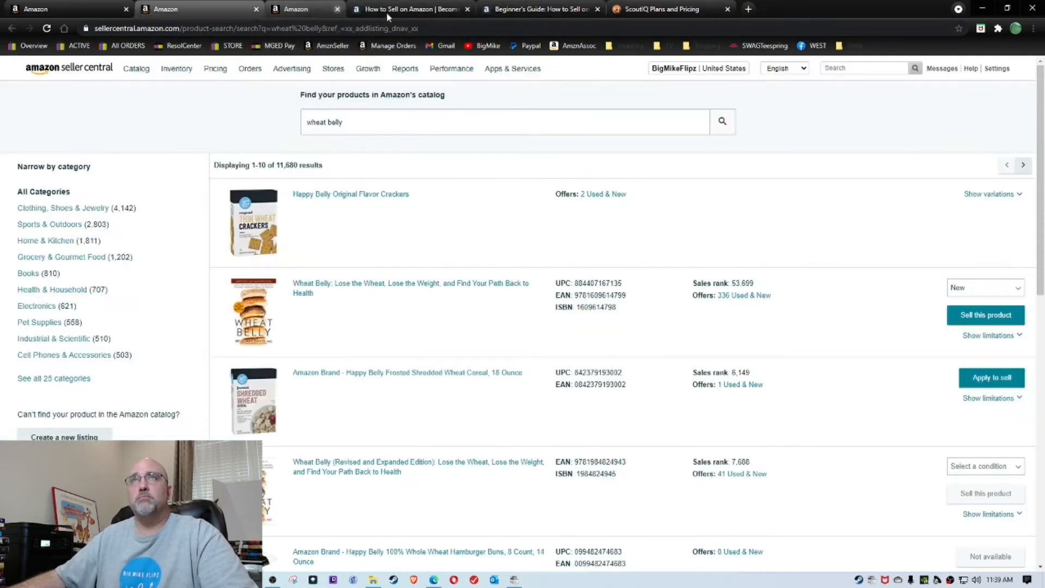
{"action": "mouse_move", "coordinate": [172, 76]}
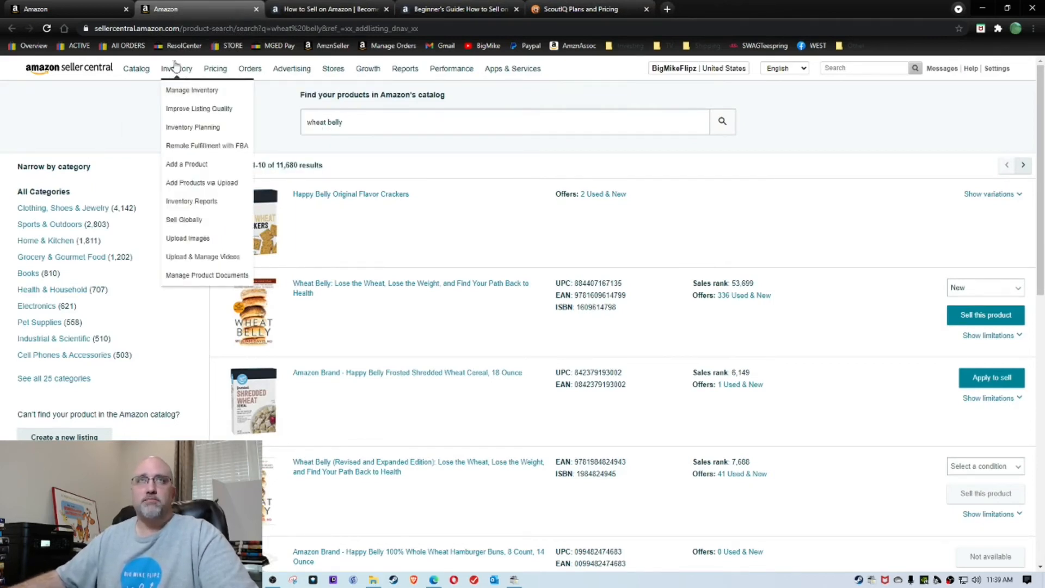
{"action": "left_click", "coordinate": [59, 75]}
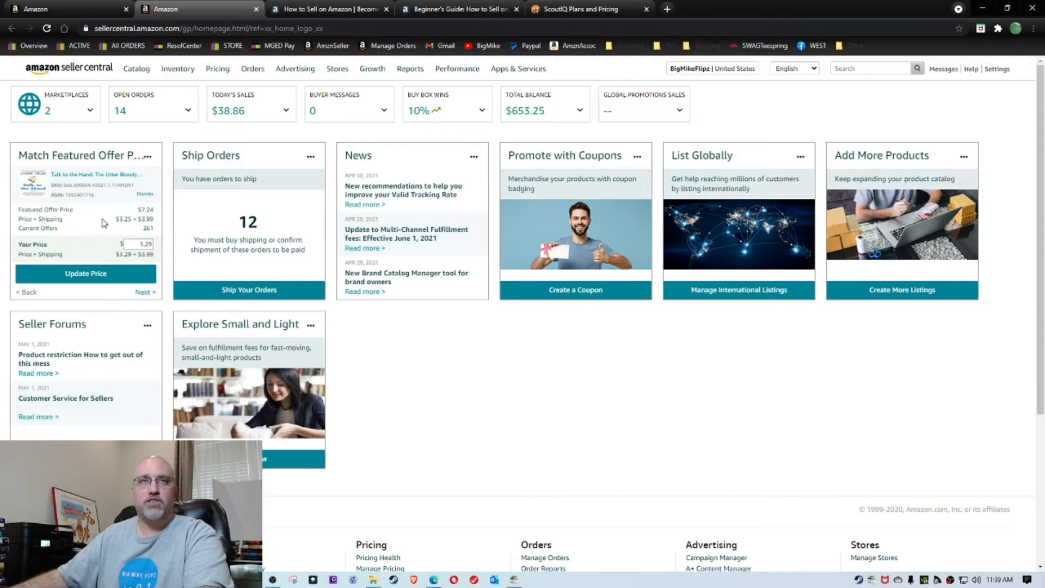
{"action": "left_click_drag", "start_coordinate": [138, 245], "coordinate": [160, 240]}
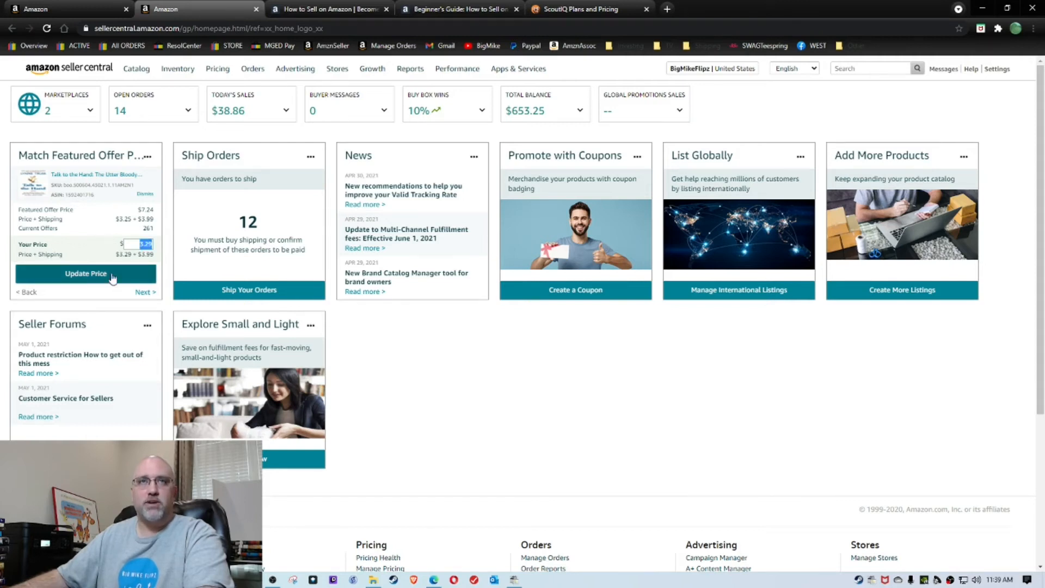
{"action": "left_click", "coordinate": [143, 294]}
{"action": "left_click", "coordinate": [144, 294]}
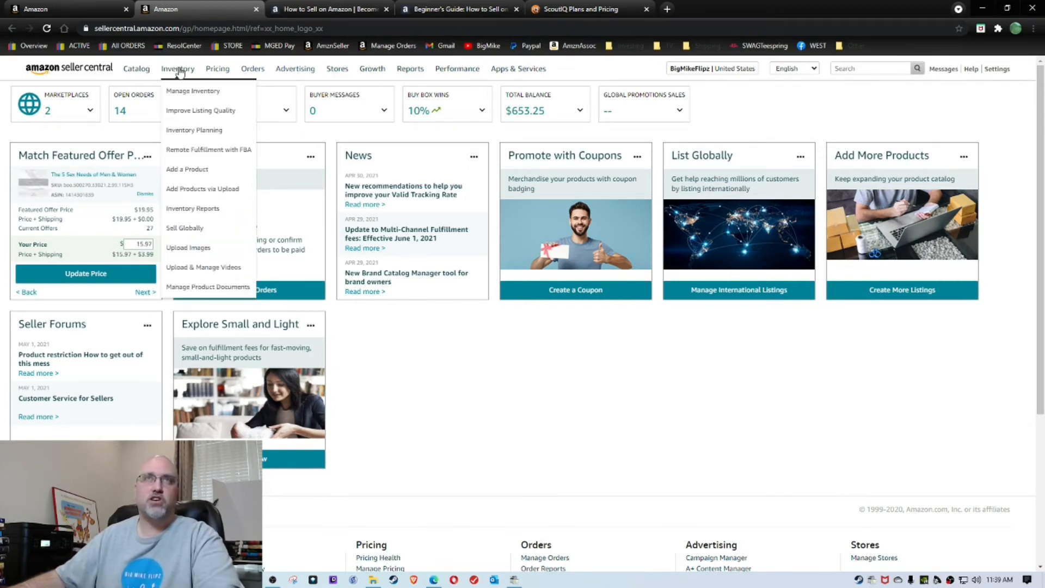
Filter Manage Inventory to active listings and save a new price of $6.98 for Irish Thoroughbred.
{"action": "left_click", "coordinate": [192, 96]}
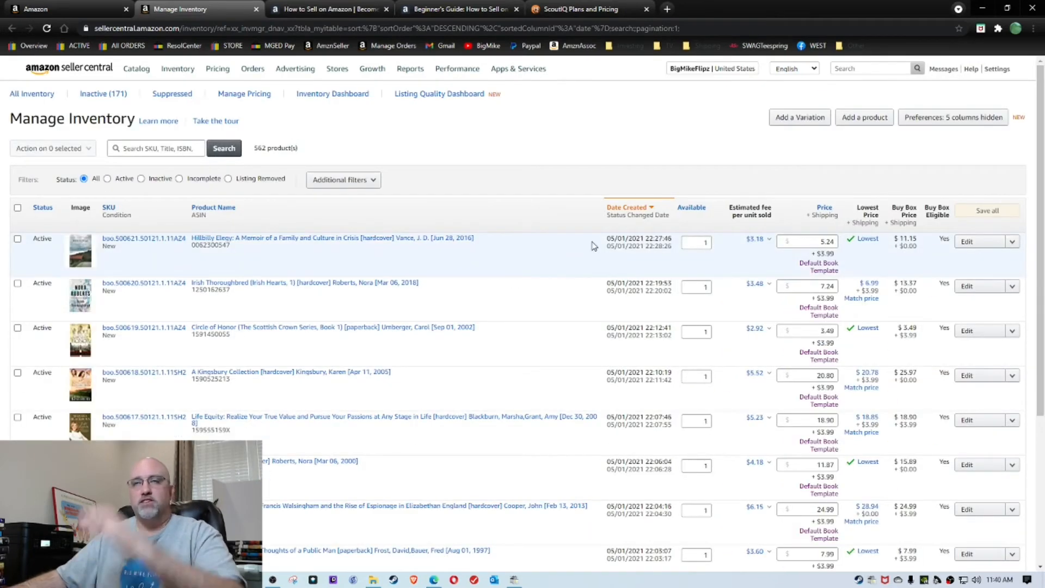
{"action": "left_click", "coordinate": [107, 179]}
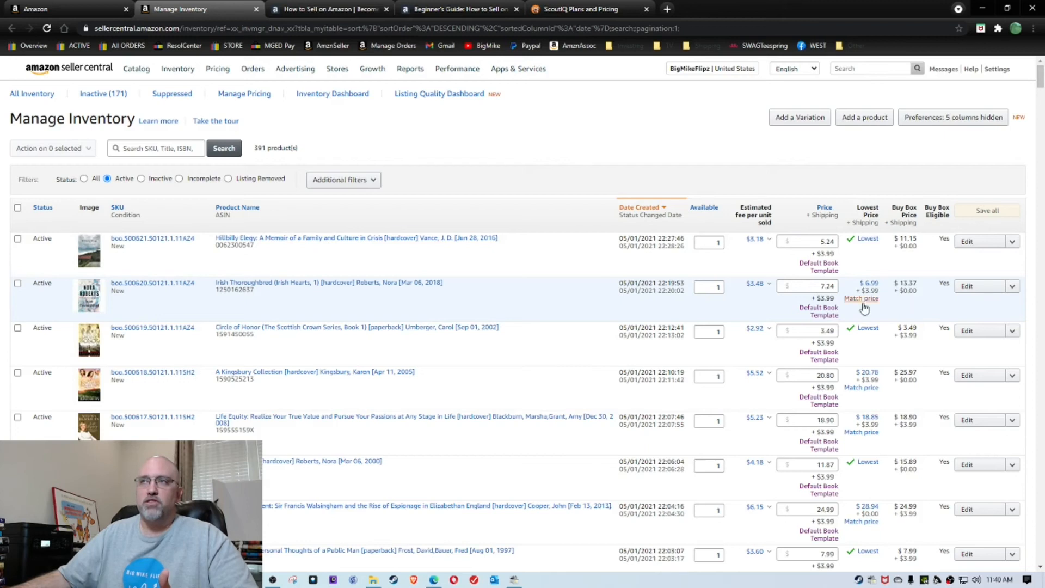
{"action": "left_click", "coordinate": [820, 284]}
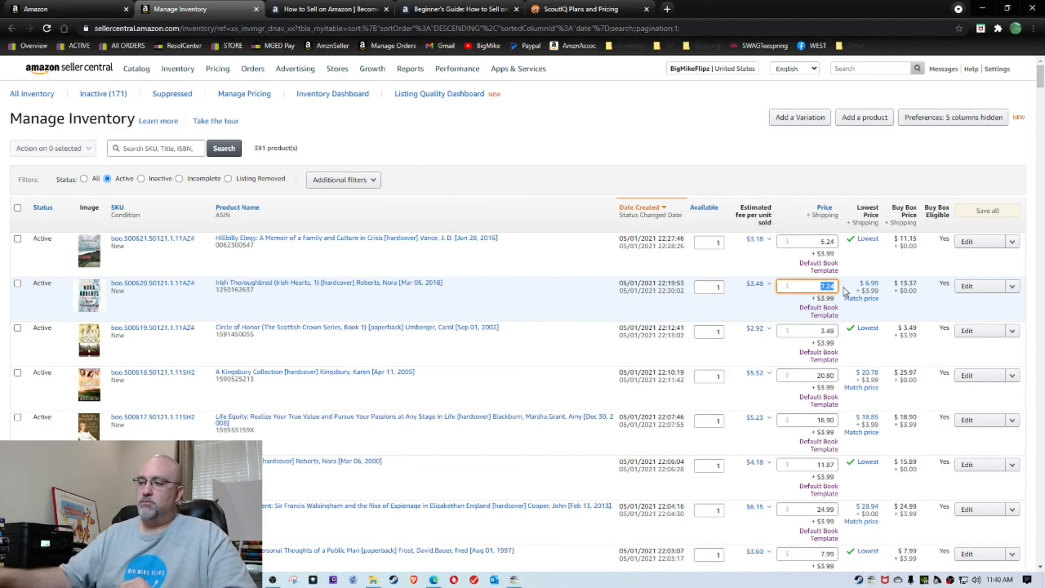
{"action": "type", "text": "6.98"}
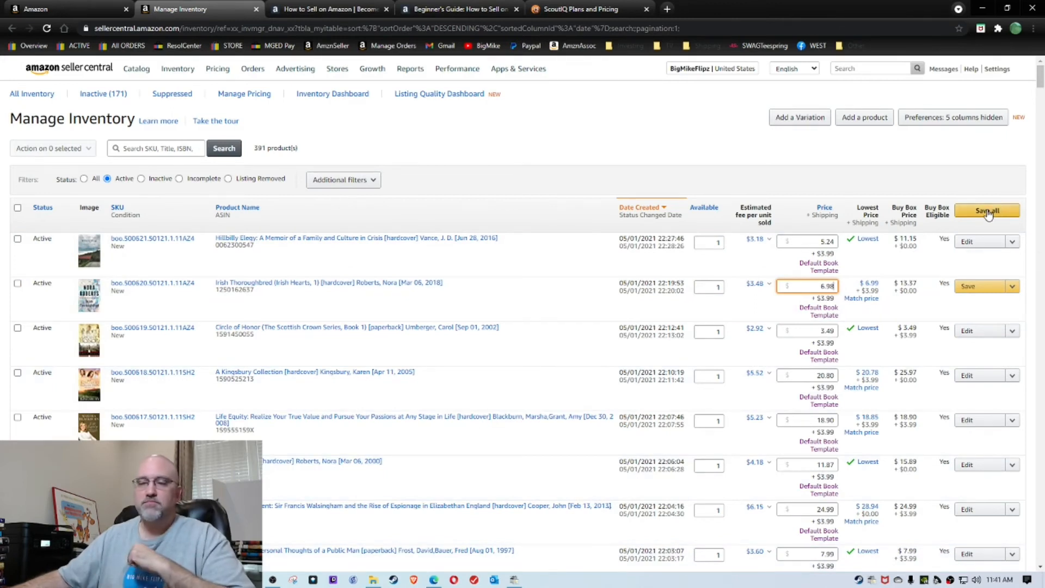
{"action": "left_click", "coordinate": [987, 287]}
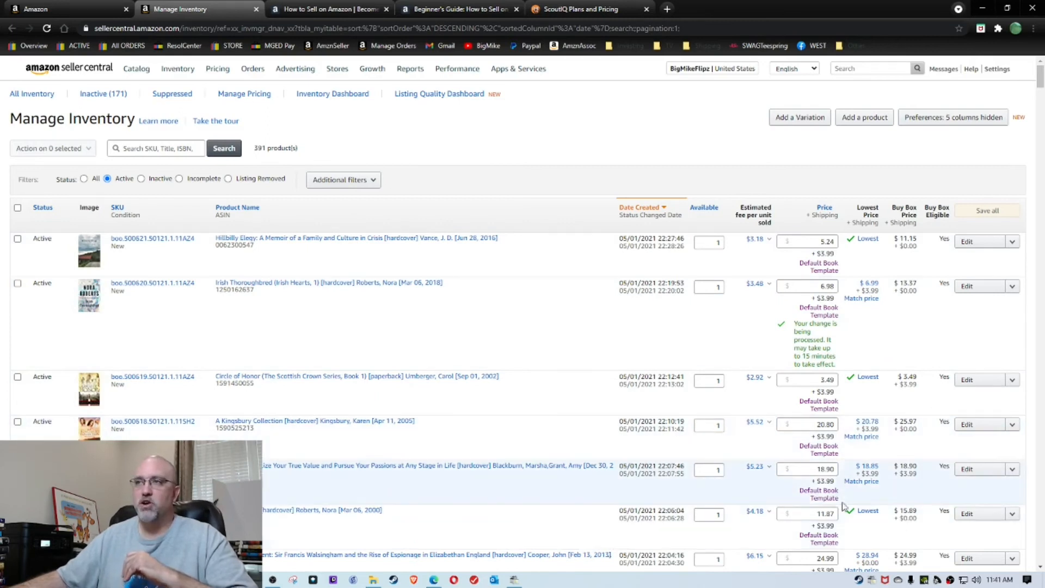
Set the price of A Kingsbury Collection to $20.77 and save that listing.
{"action": "left_click_drag", "start_coordinate": [817, 424], "coordinate": [914, 419]}
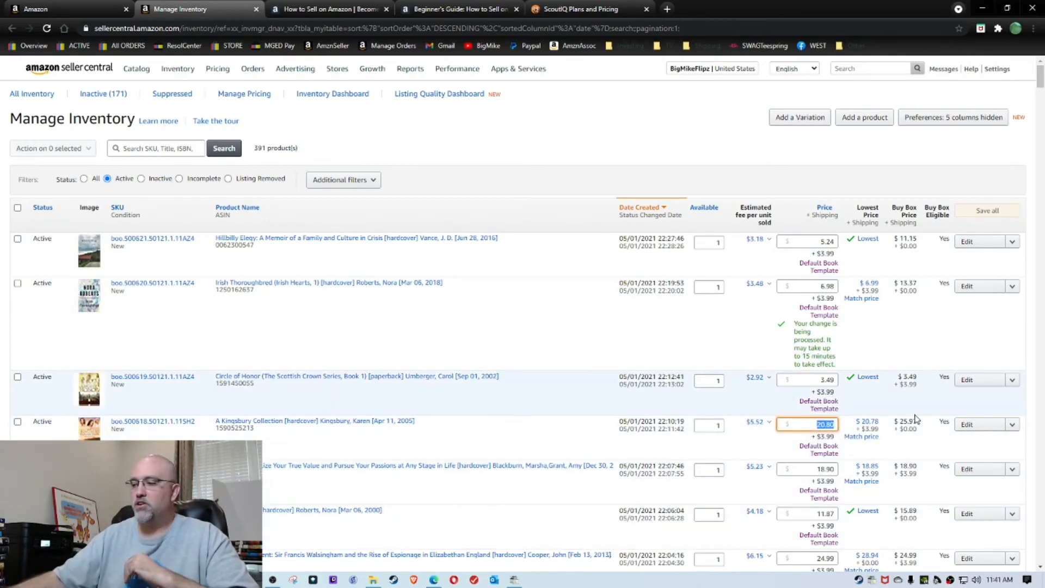
{"action": "type", "text": "20.77"}
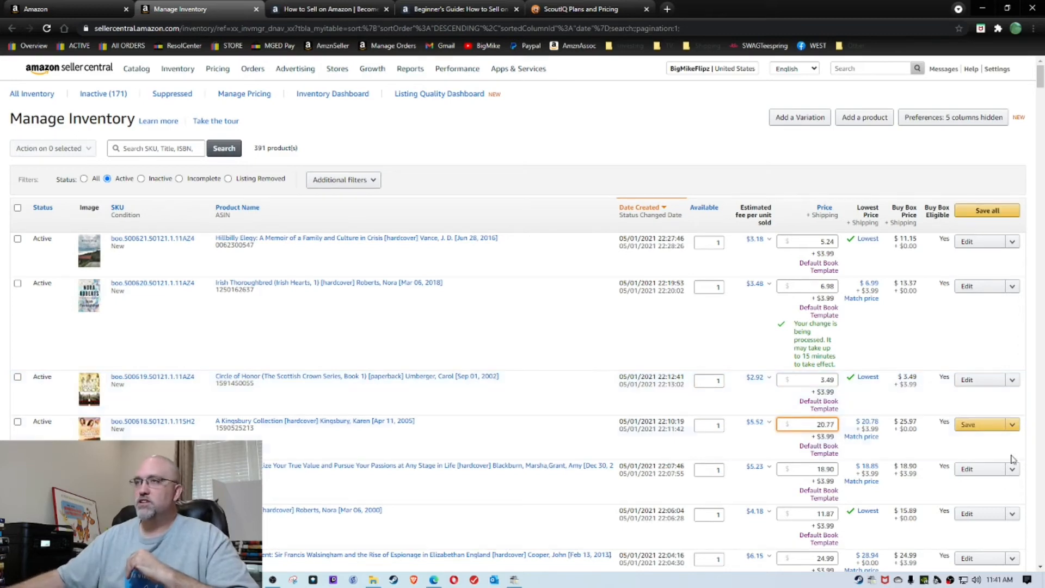
{"action": "left_click", "coordinate": [977, 425]}
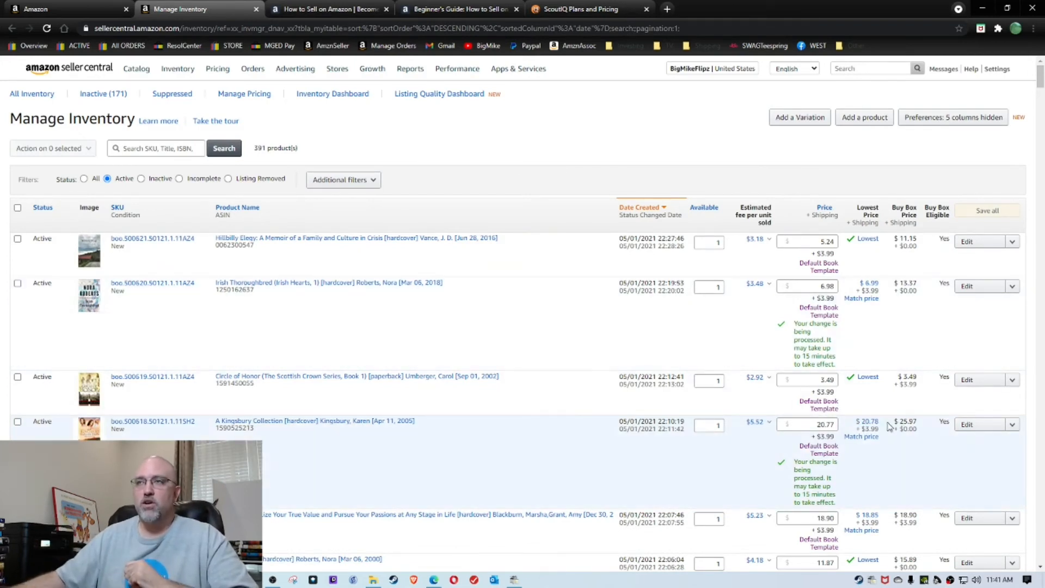
Reload Manage Inventory, filter it to active listings again and compare the books' prices with the lowest and Buy Box prices.
{"action": "mouse_move", "coordinate": [178, 69]}
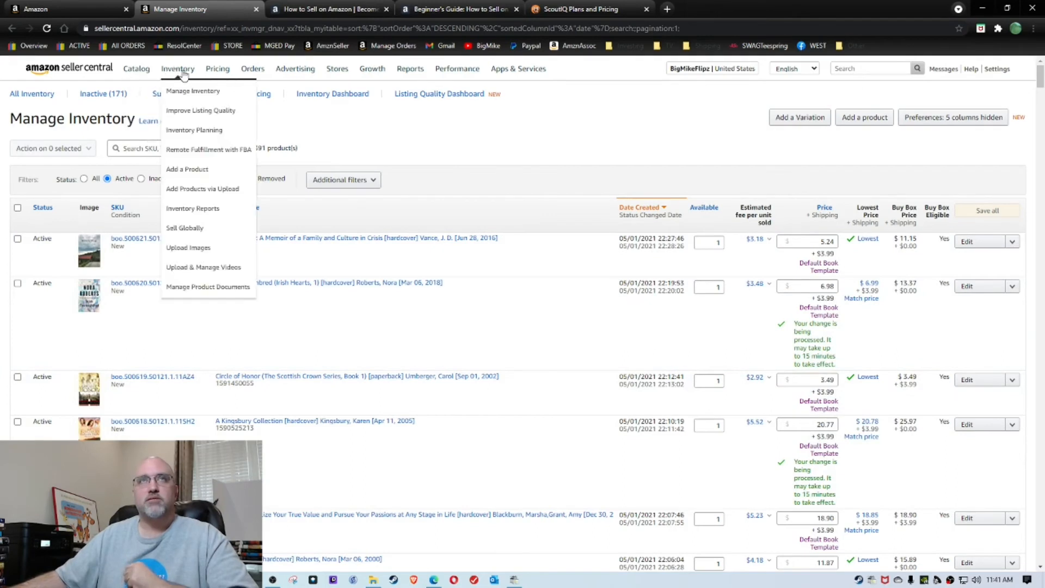
{"action": "left_click", "coordinate": [182, 93]}
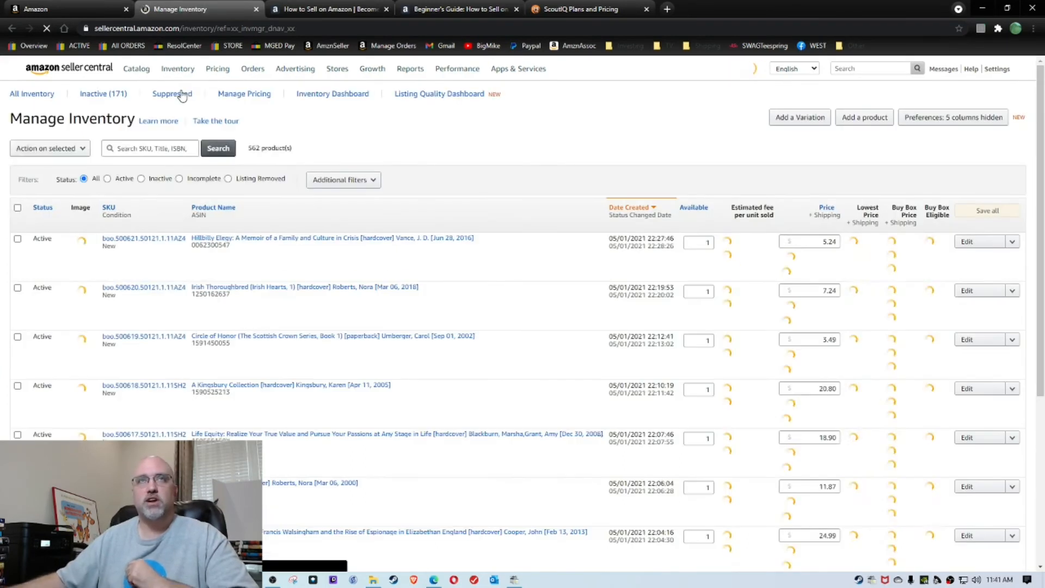
{"action": "left_click", "coordinate": [106, 179]}
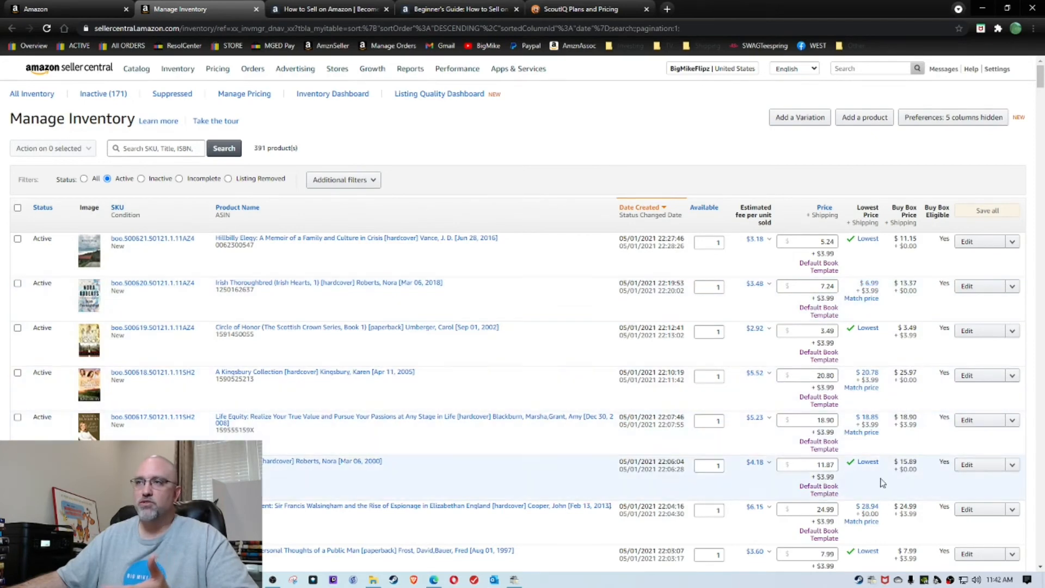
{"action": "scroll", "coordinate": [884, 430], "scroll_direction": "down", "scroll_amount": 4}
{"action": "scroll", "coordinate": [886, 412], "scroll_direction": "down", "scroll_amount": 3}
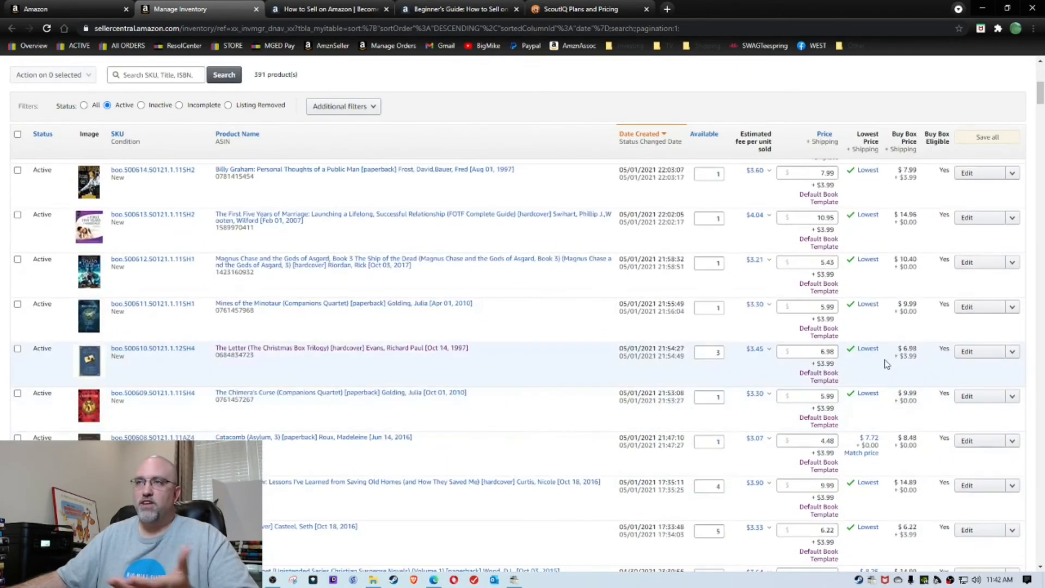
{"action": "scroll", "coordinate": [874, 469], "scroll_direction": "up", "scroll_amount": 7}
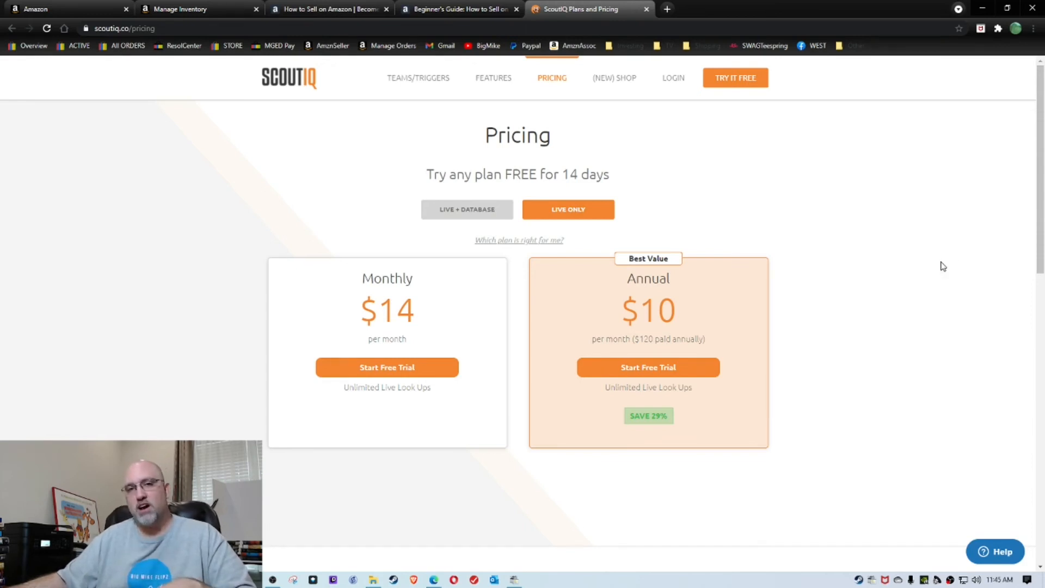
On the ScoutIQ pricing page, compare the Live + Database plans with the Live Only plans.
{"action": "left_click", "coordinate": [502, 214]}
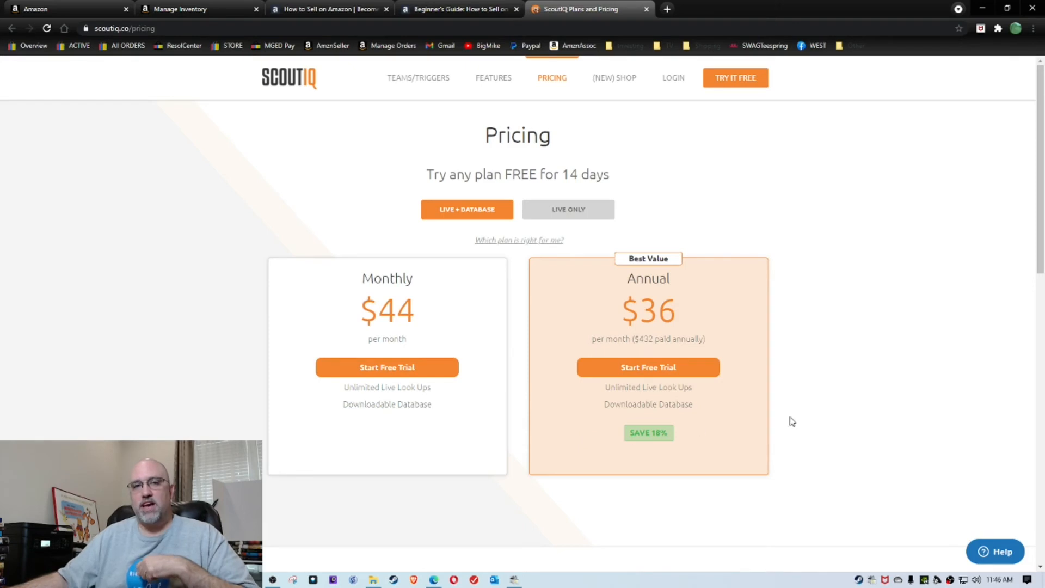
{"action": "left_click", "coordinate": [570, 209]}
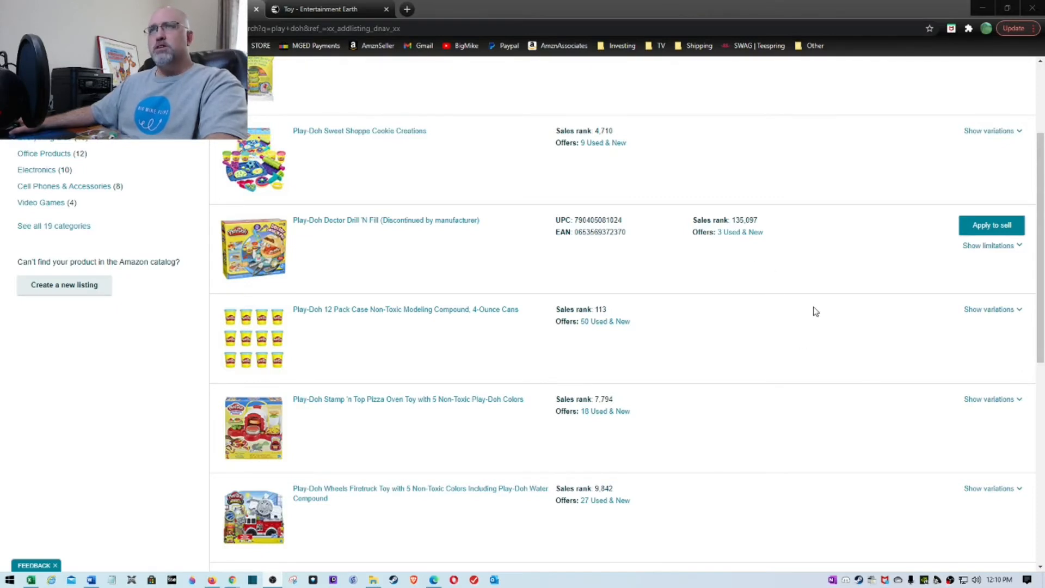
From the "play doh" catalog results, check the selling approval requirements for Play-Doh Doctor Drill 'N Fill, then close that page.
{"action": "scroll", "coordinate": [824, 313], "scroll_direction": "up", "scroll_amount": 3}
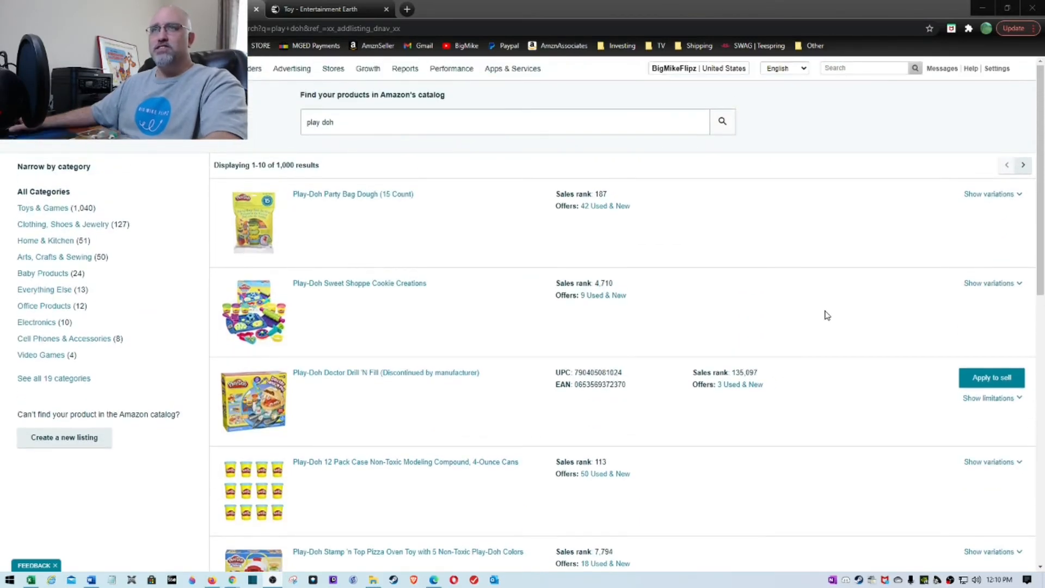
{"action": "left_click", "coordinate": [378, 120]}
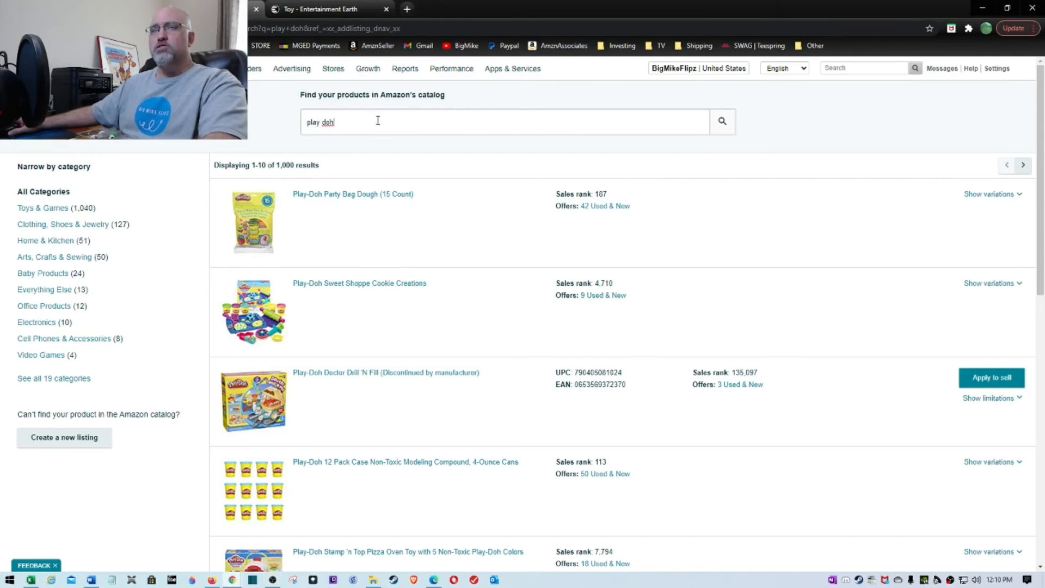
{"action": "scroll", "coordinate": [783, 331], "scroll_direction": "down", "scroll_amount": 1}
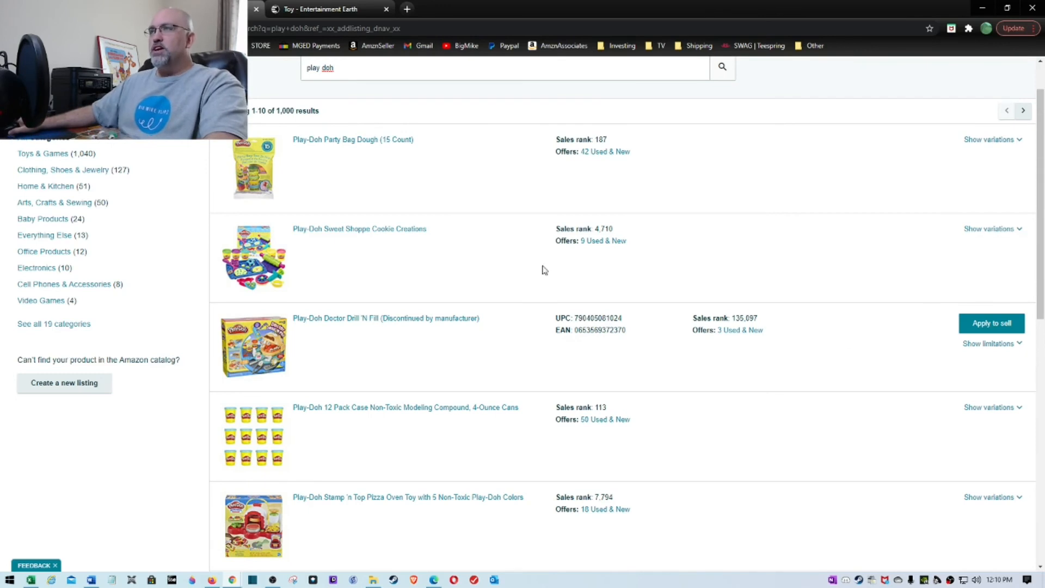
{"action": "left_click", "coordinate": [1000, 327]}
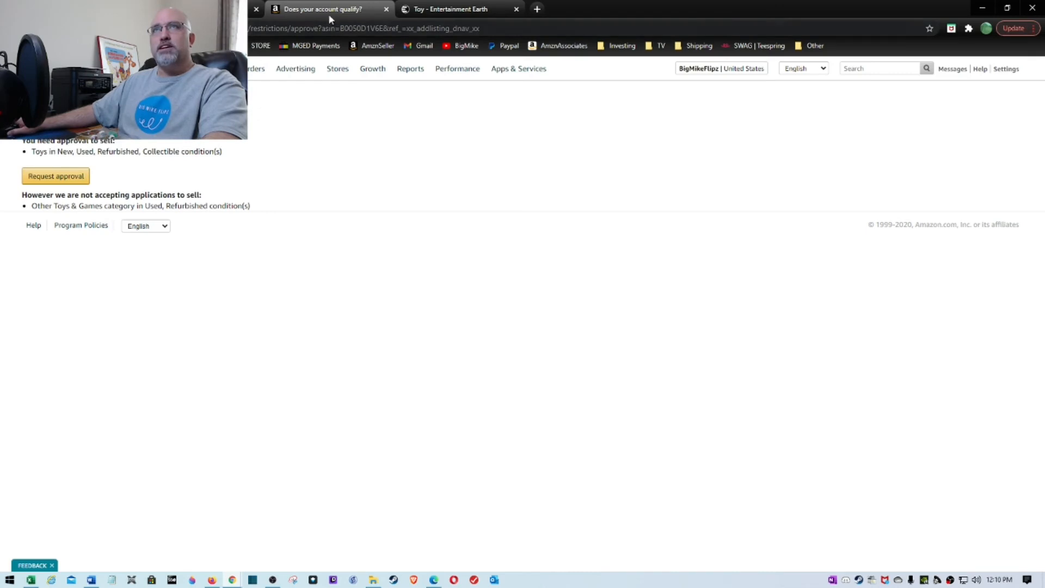
{"action": "left_click", "coordinate": [386, 10]}
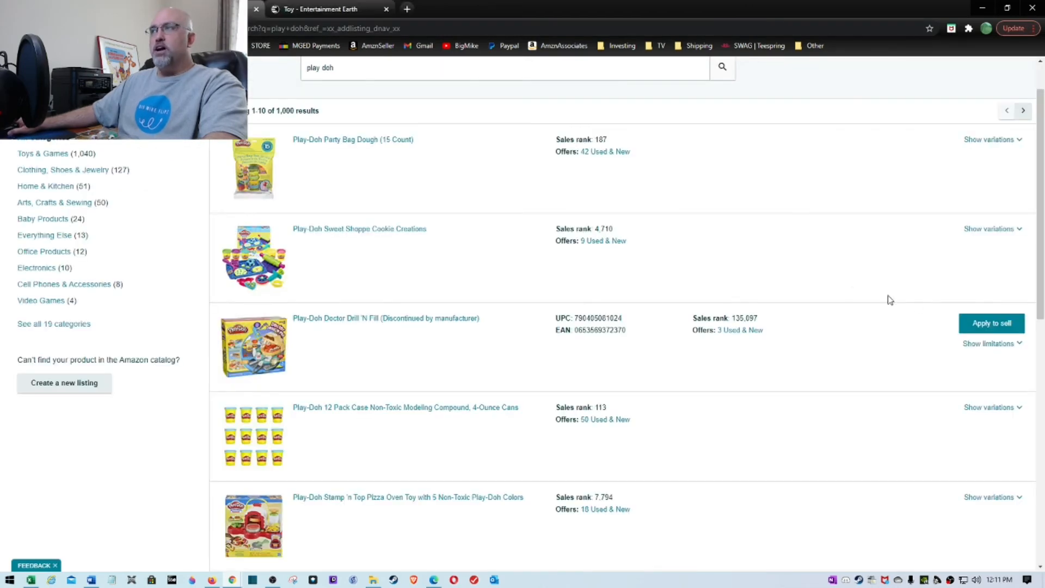
Show the variations of the Play-Doh 12 Pack Case and check which of them require applying to sell.
{"action": "scroll", "coordinate": [904, 322], "scroll_direction": "down", "scroll_amount": 2}
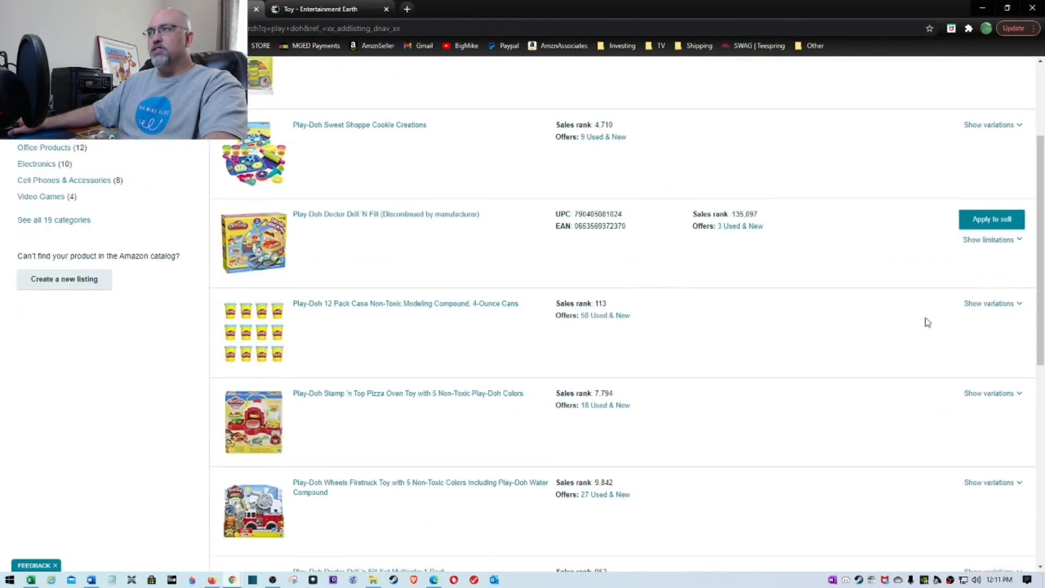
{"action": "left_click", "coordinate": [1004, 299]}
{"action": "scroll", "coordinate": [885, 369], "scroll_direction": "down", "scroll_amount": 1}
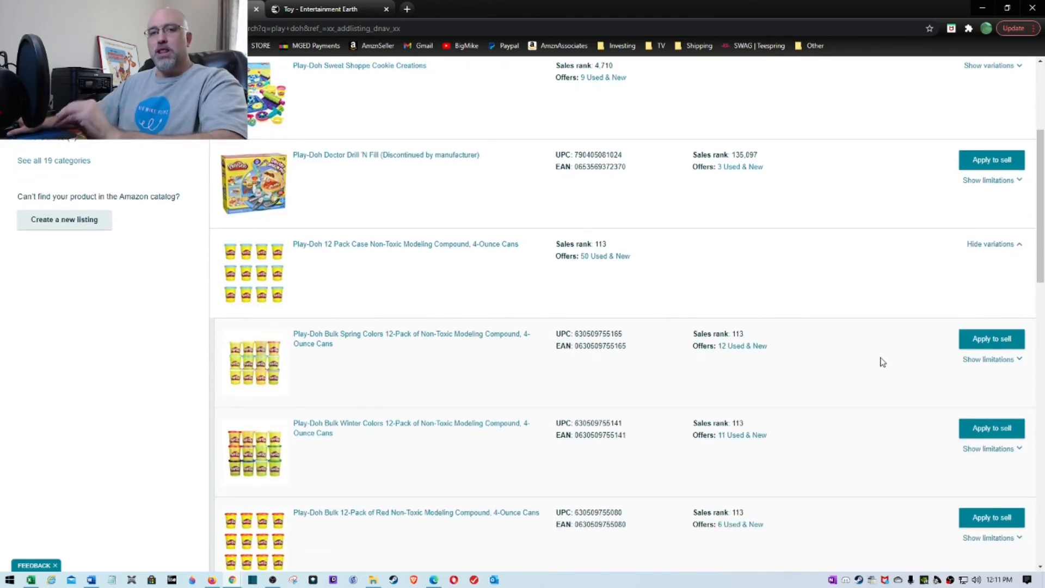
{"action": "scroll", "coordinate": [969, 364], "scroll_direction": "down", "scroll_amount": 1}
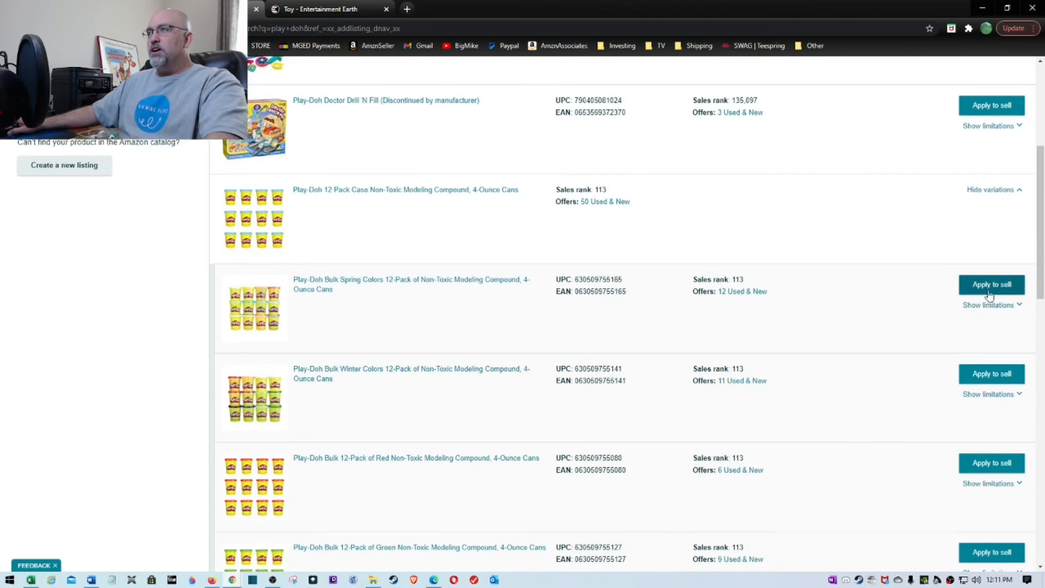
{"action": "scroll", "coordinate": [936, 306], "scroll_direction": "down", "scroll_amount": 2}
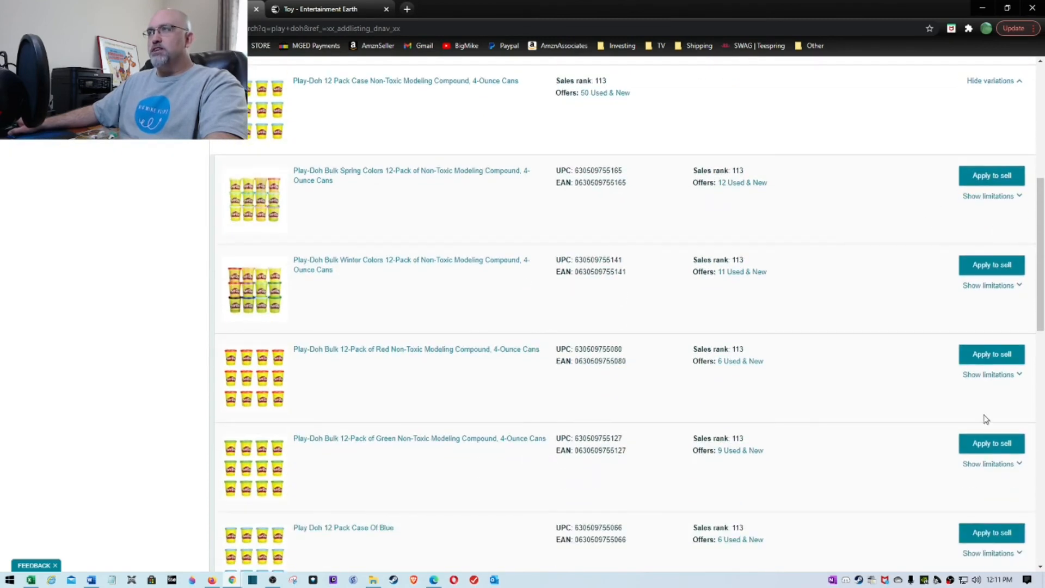
Check the approval requirements for the Play-Doh Bulk Spring Colors 12-Pack, close that page and skim the other color variations.
{"action": "left_click", "coordinate": [982, 176]}
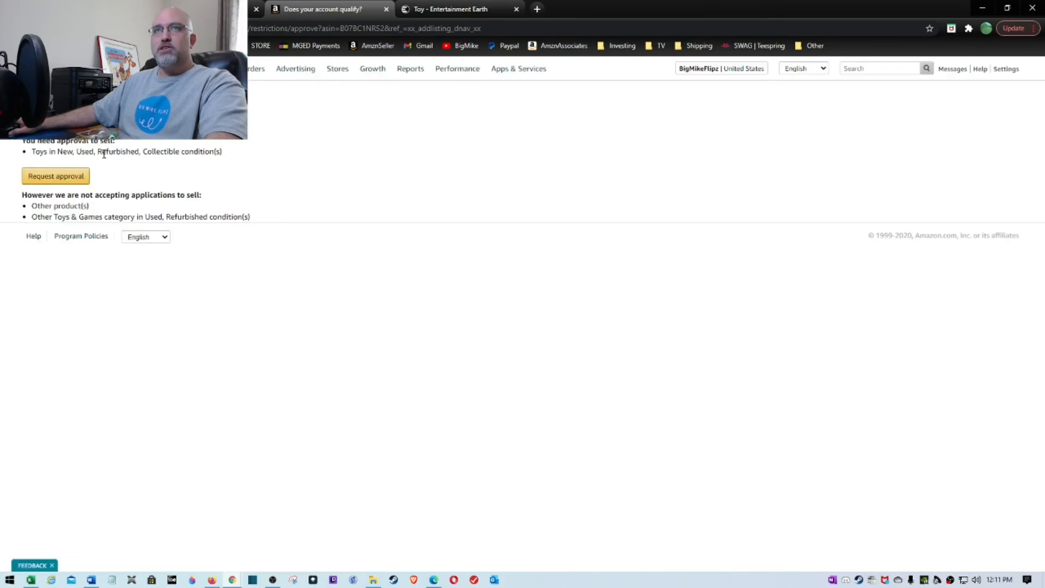
{"action": "left_click", "coordinate": [386, 9]}
{"action": "scroll", "coordinate": [881, 300], "scroll_direction": "down", "scroll_amount": 2}
{"action": "scroll", "coordinate": [886, 301], "scroll_direction": "down", "scroll_amount": 3}
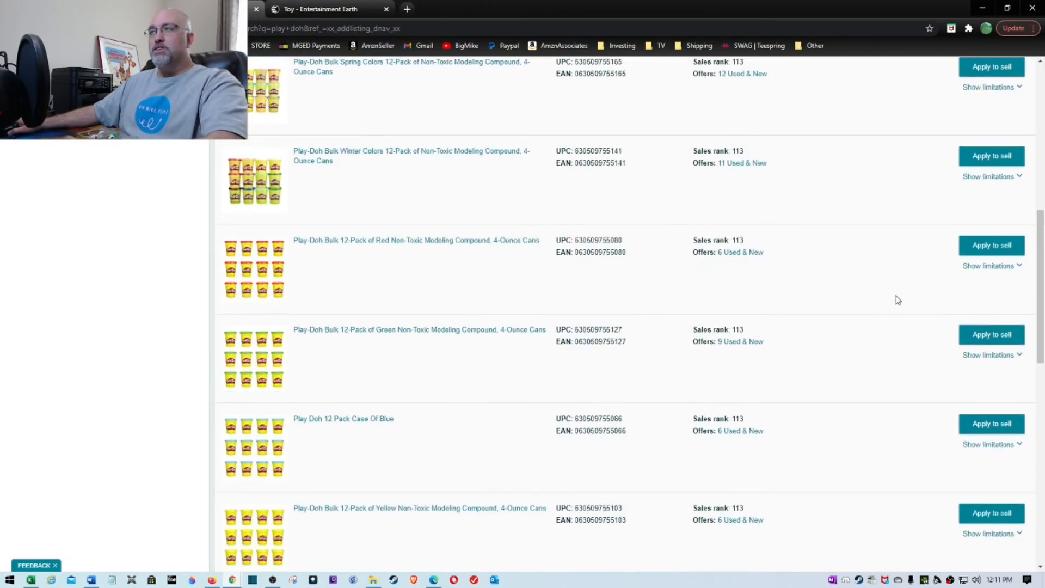
{"action": "scroll", "coordinate": [891, 363], "scroll_direction": "up", "scroll_amount": 7}
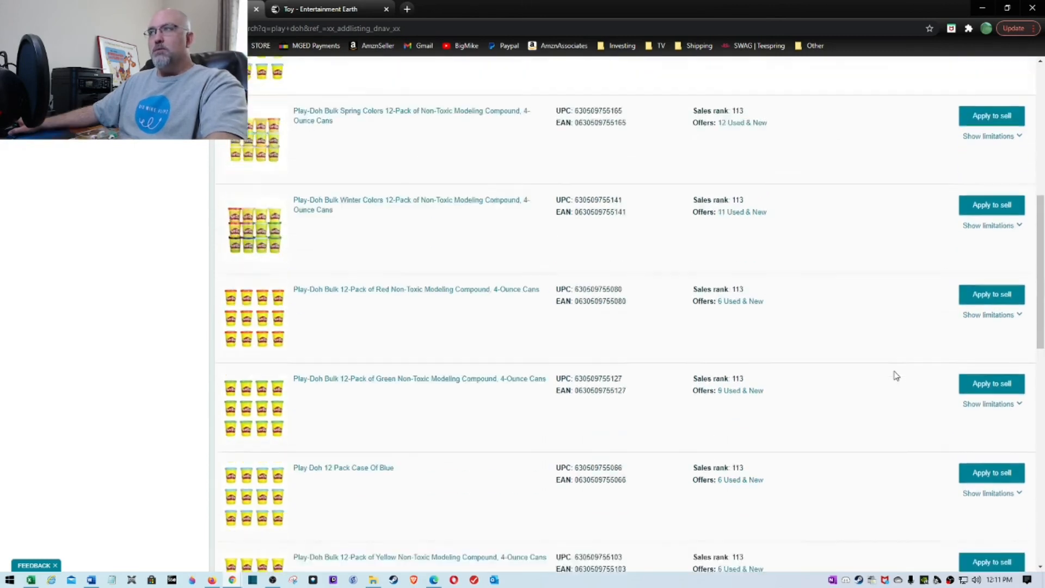